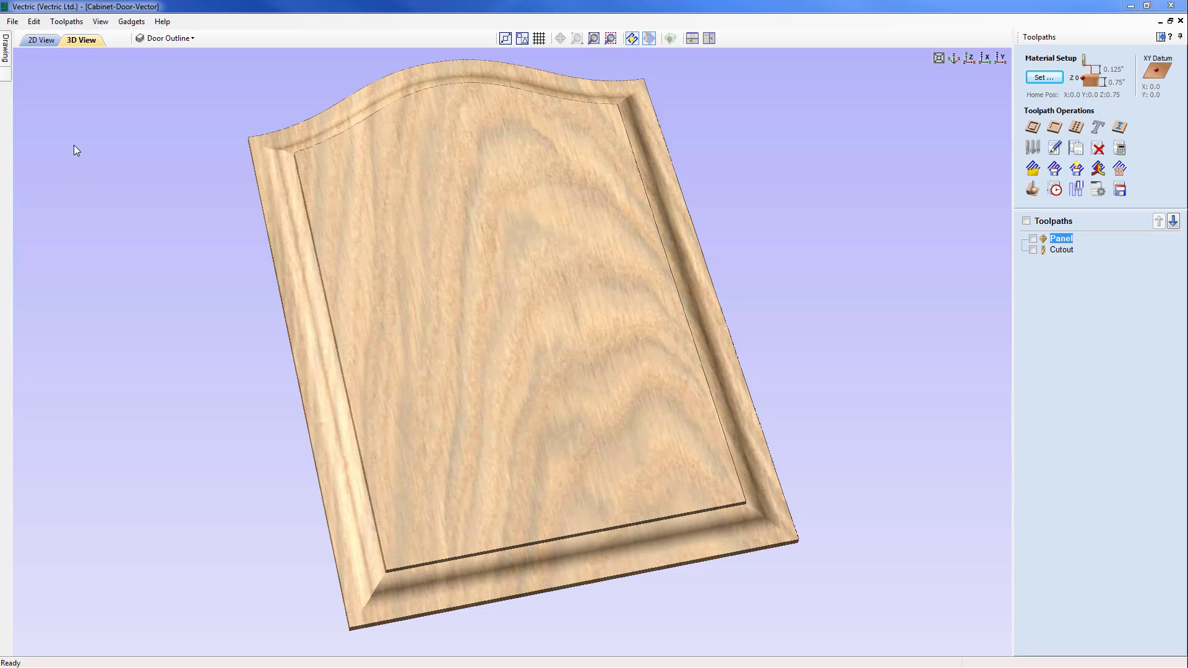
- Open the Cabinet-Door-Vector.crv file, discarding the changes made to the current job
click(12, 21)
click(30, 50)
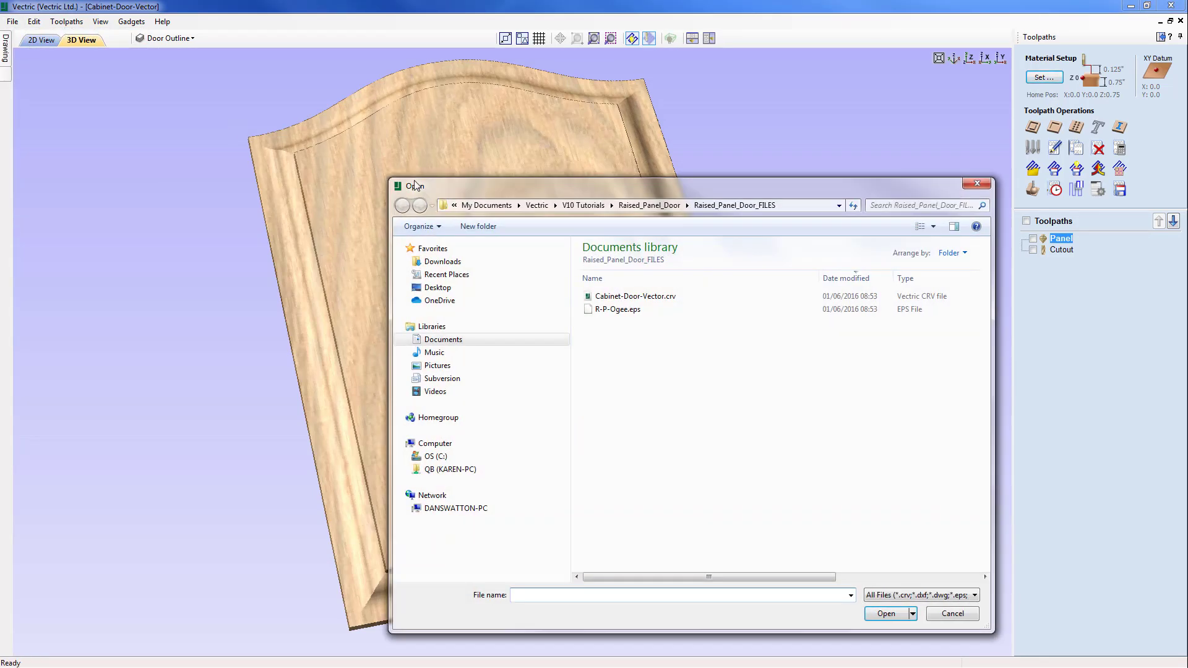
click(649, 299)
click(886, 613)
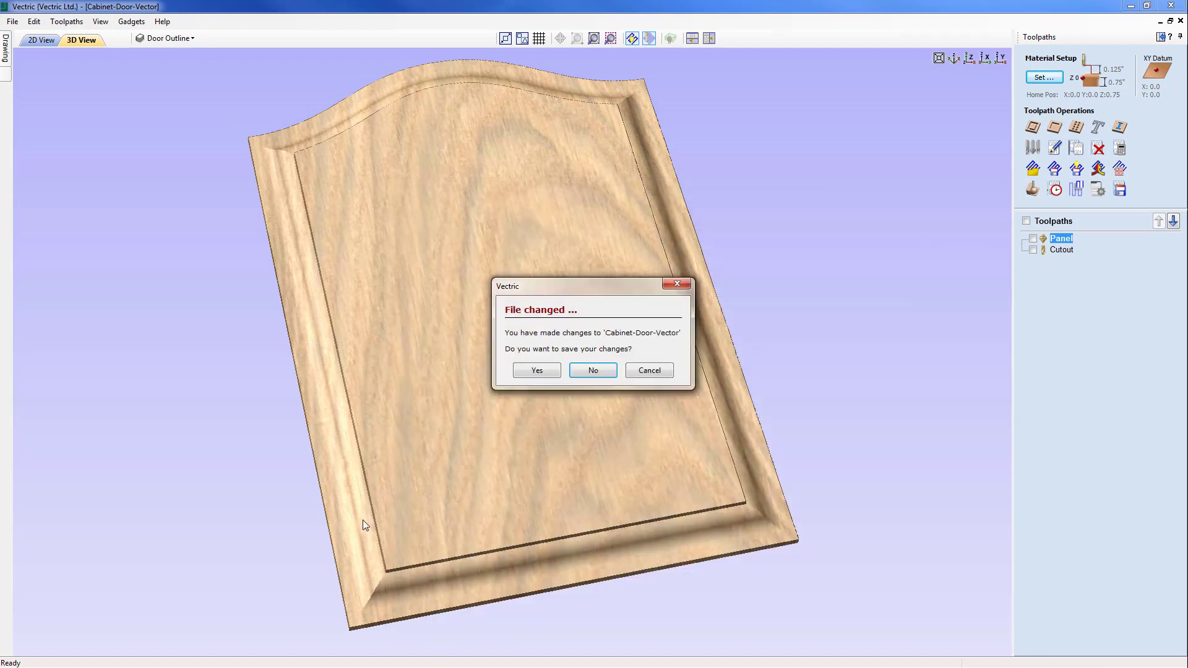
click(585, 374)
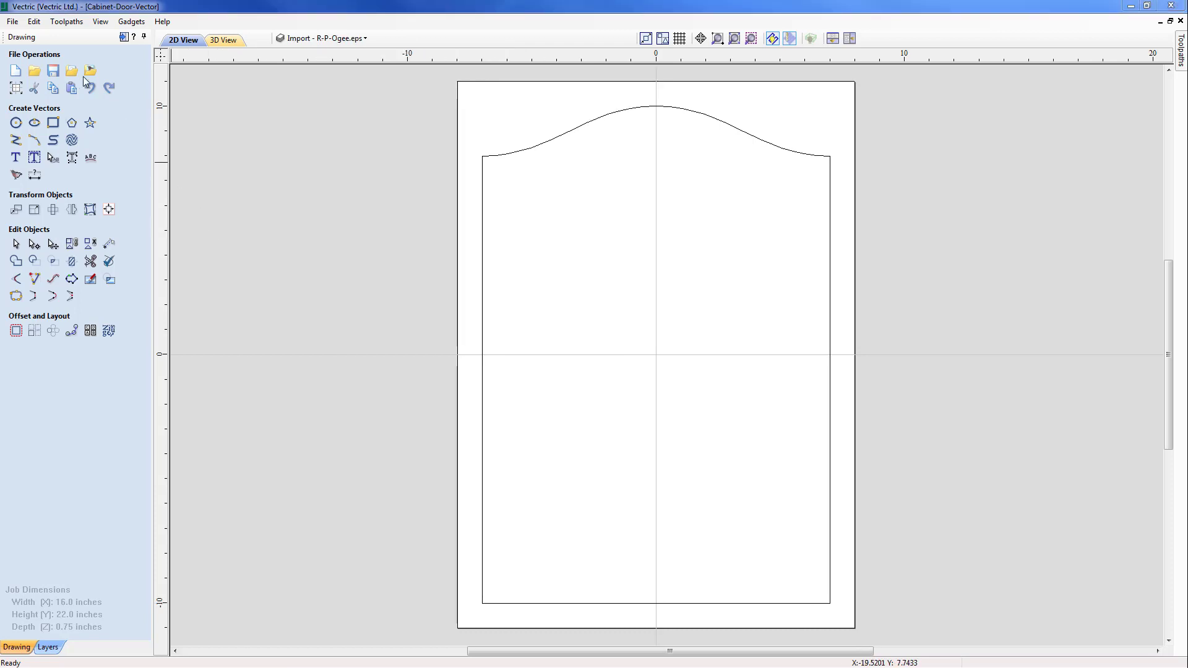
- Import the R-P-Ogee.eps cutter profile vector into the door drawing
click(72, 71)
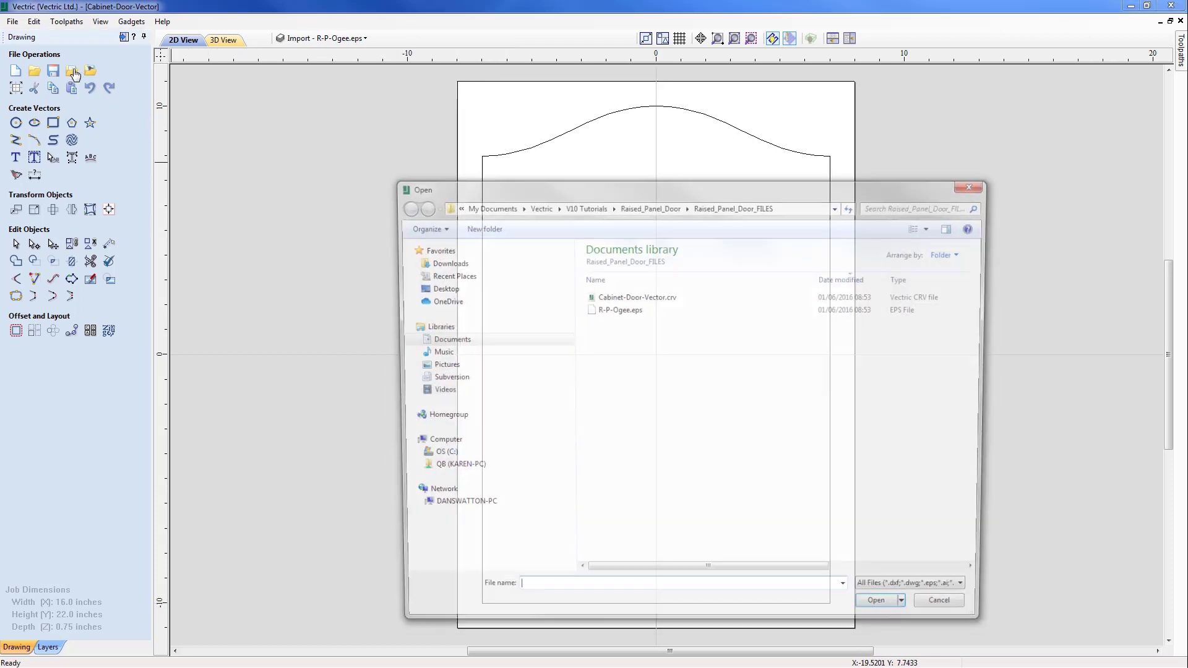
click(604, 316)
click(884, 613)
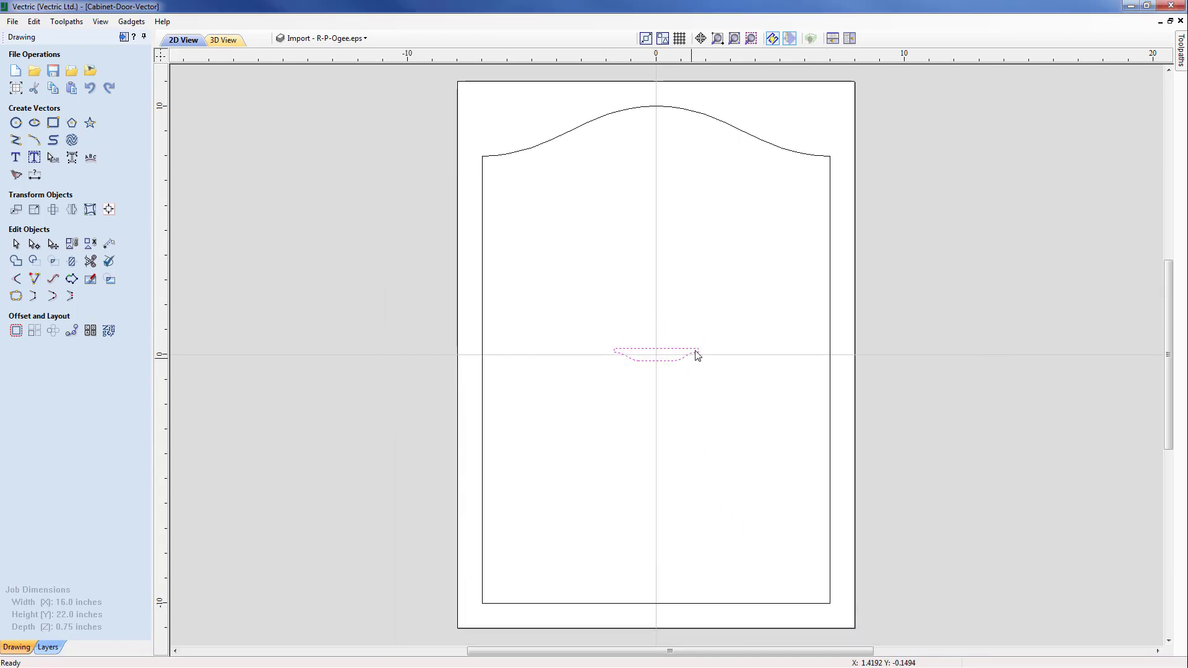
- Edit the nodes of the imported ogee profile and delete its long straight top span
scroll(690, 344, up, 3)
scroll(691, 344, up, 4)
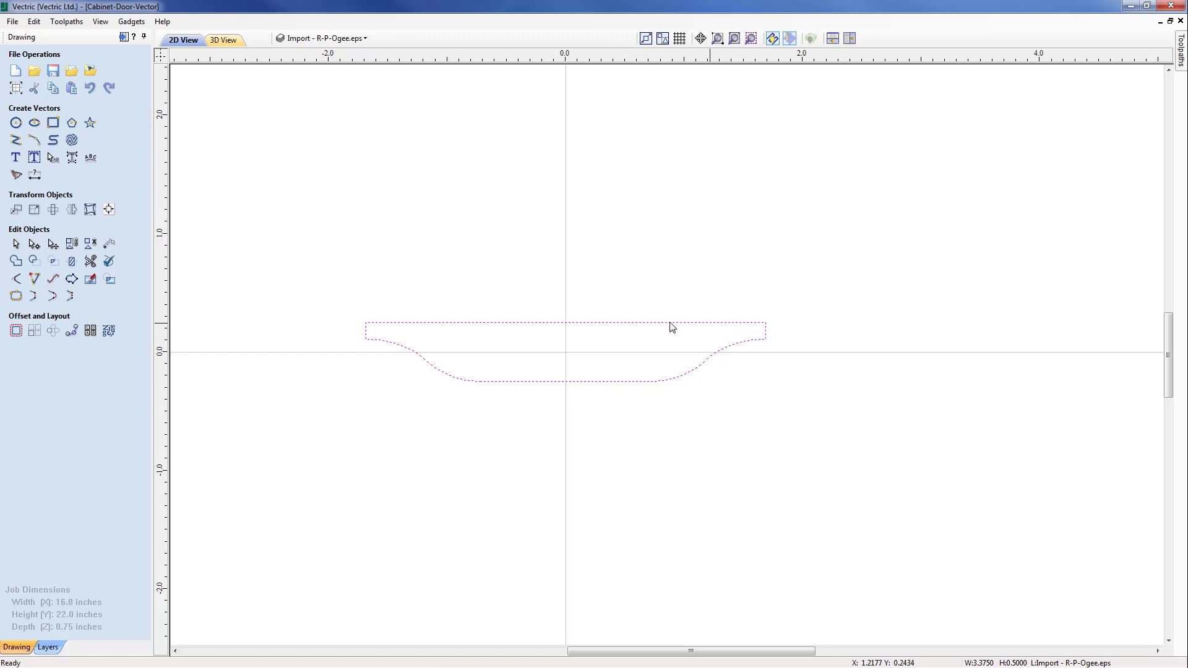
double_click(648, 383)
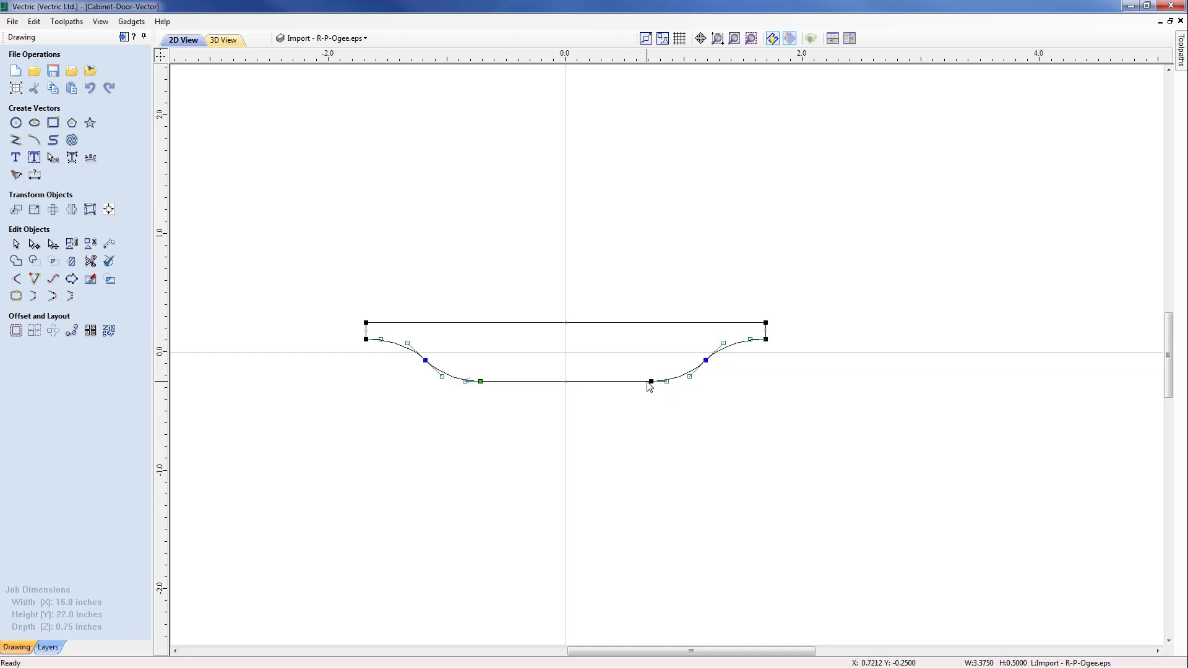
right_click(601, 323)
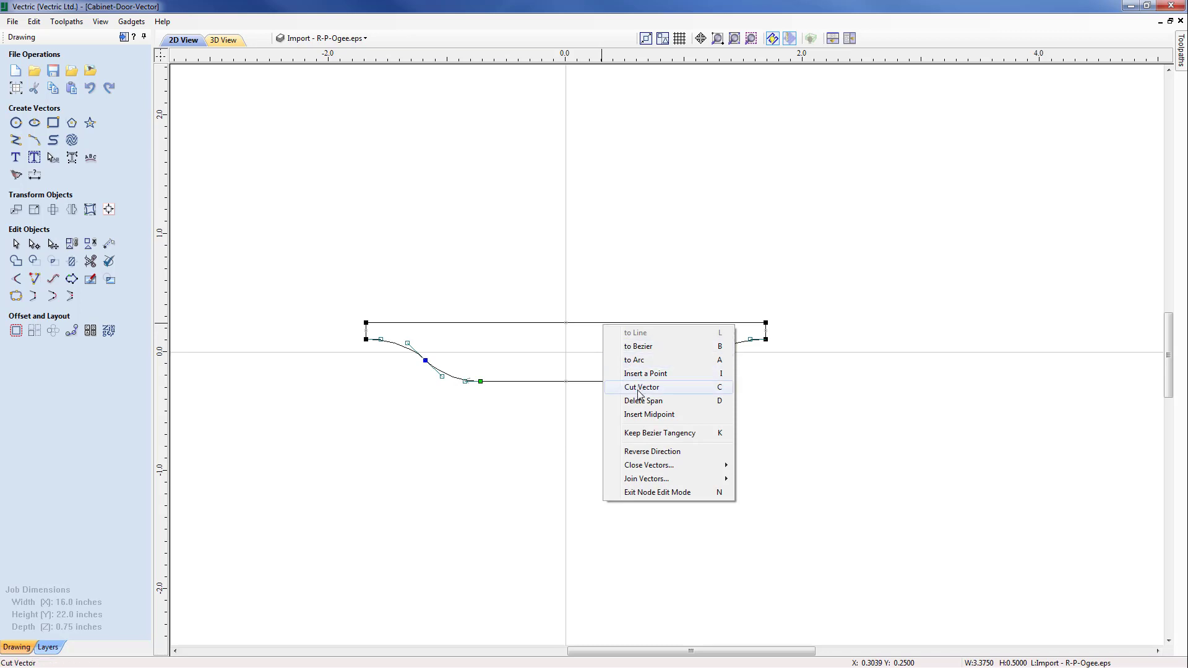
click(640, 401)
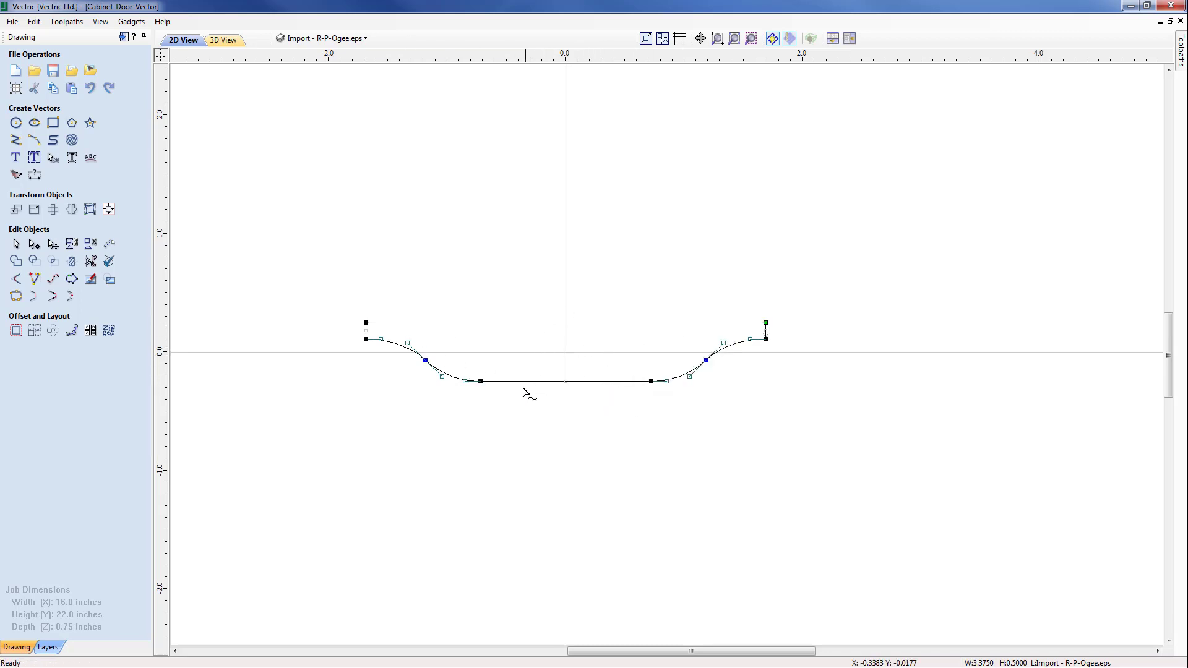
- Cut the ogee profile at the midpoint of its bottom line and delete the left half
right_click(565, 381)
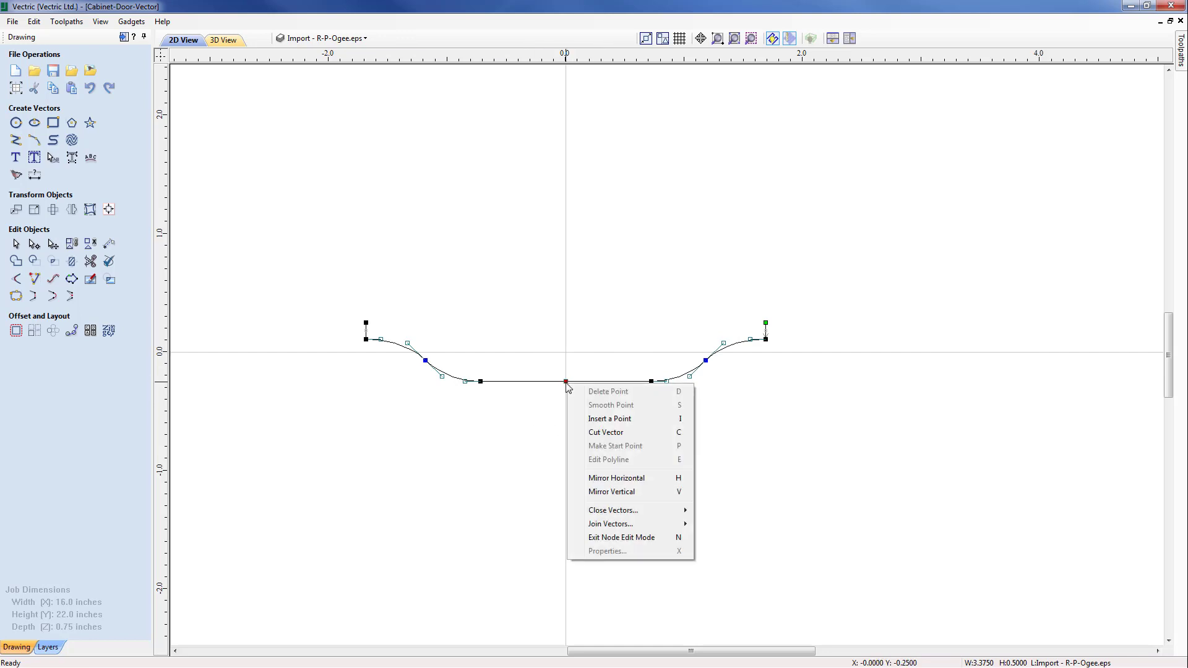
click(595, 433)
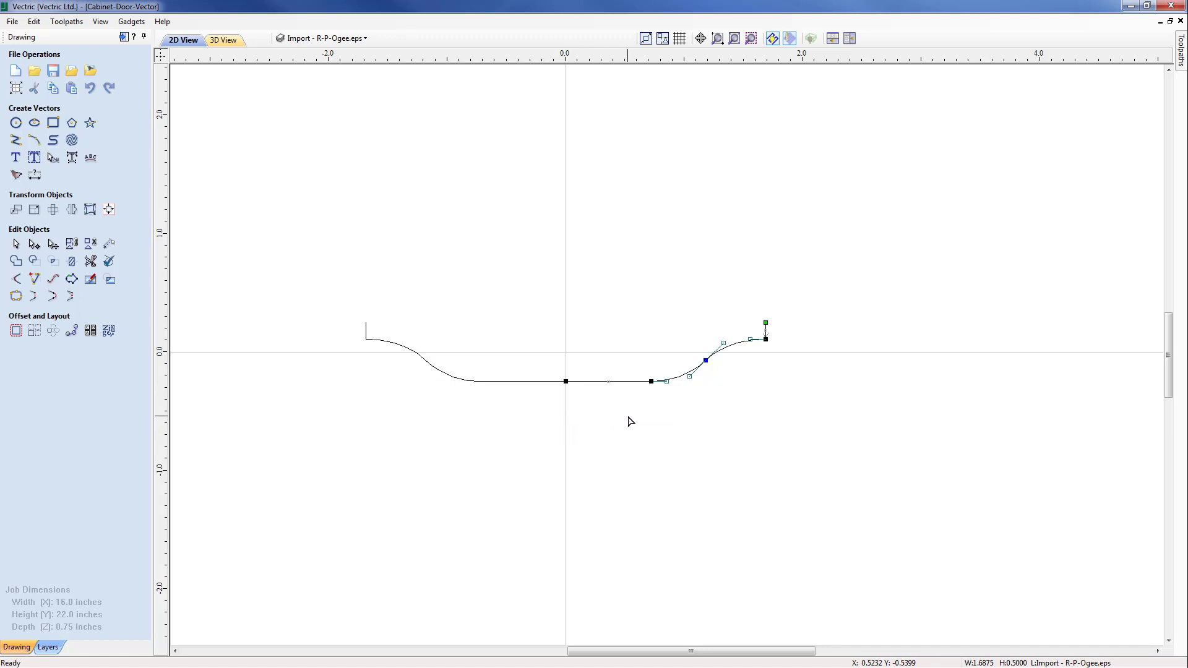
key(Escape)
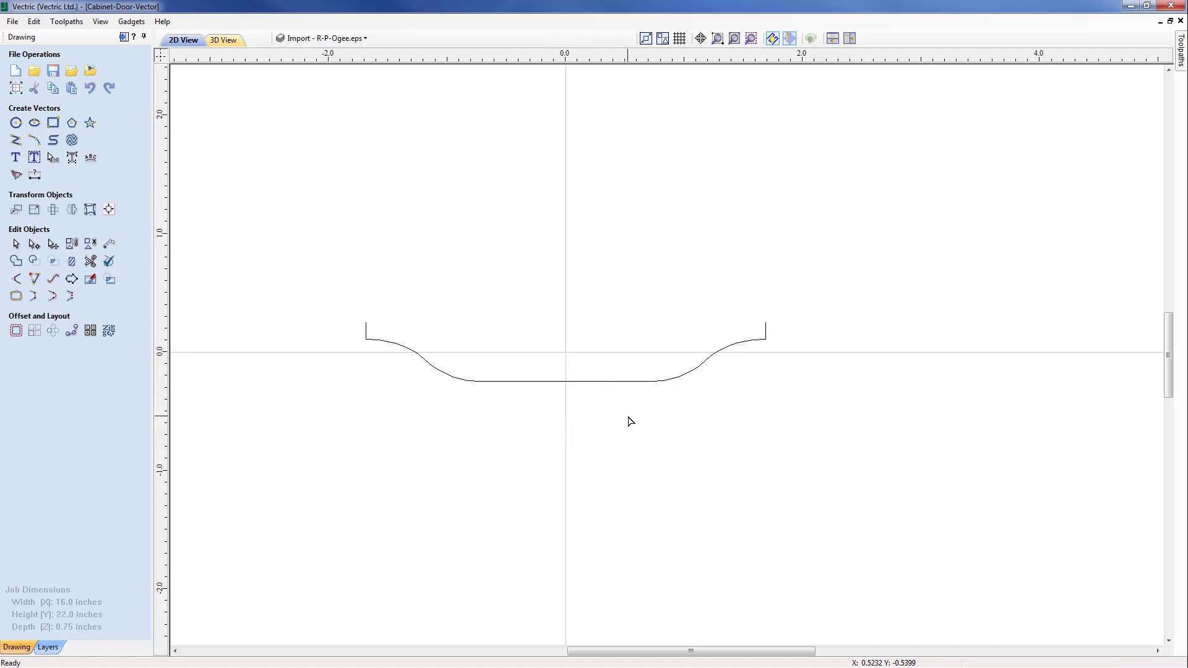
click(537, 383)
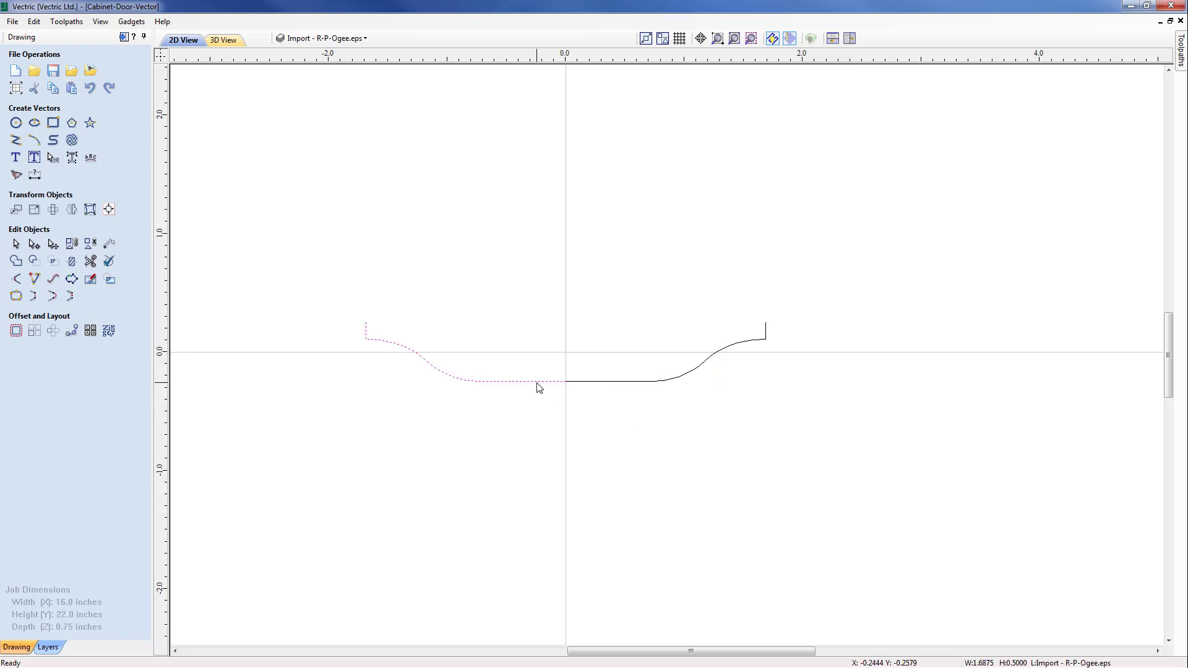
key(Delete)
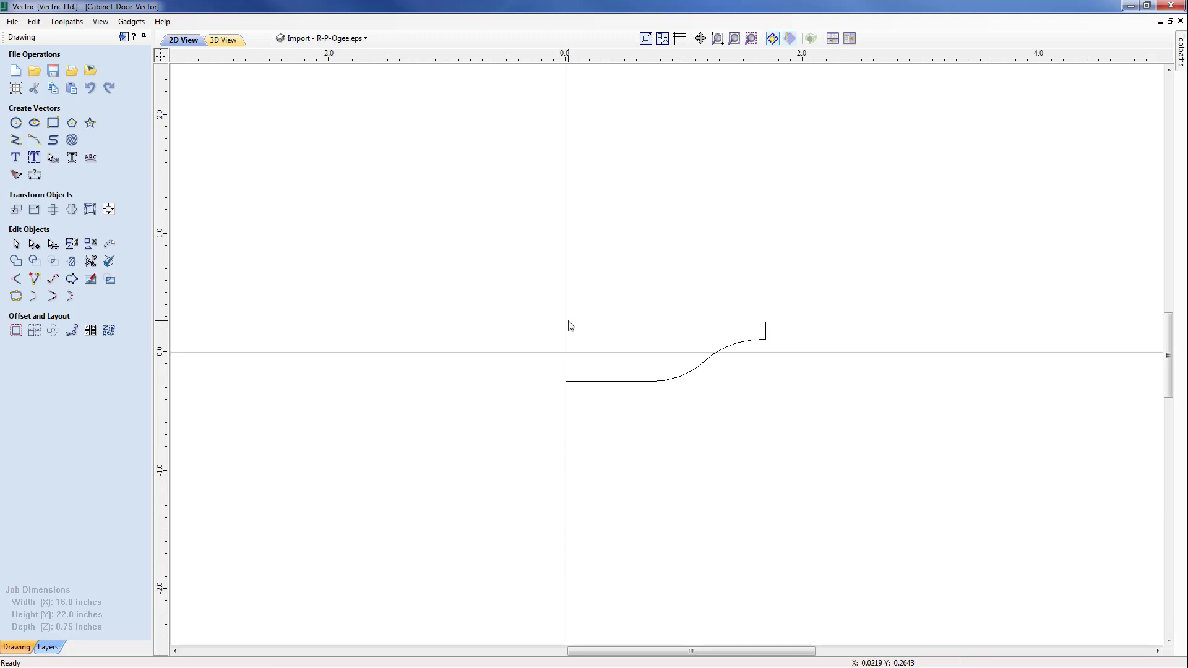
- Select the remaining right half of the ogee profile and open the tool database
click(724, 354)
click(734, 39)
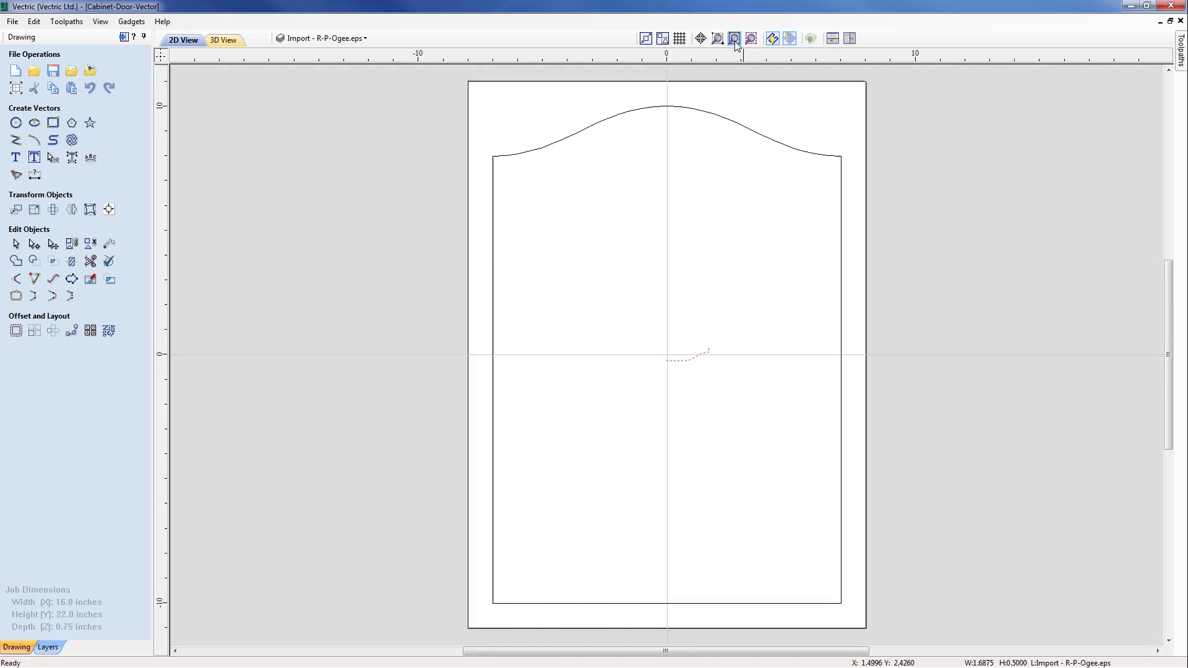
click(124, 36)
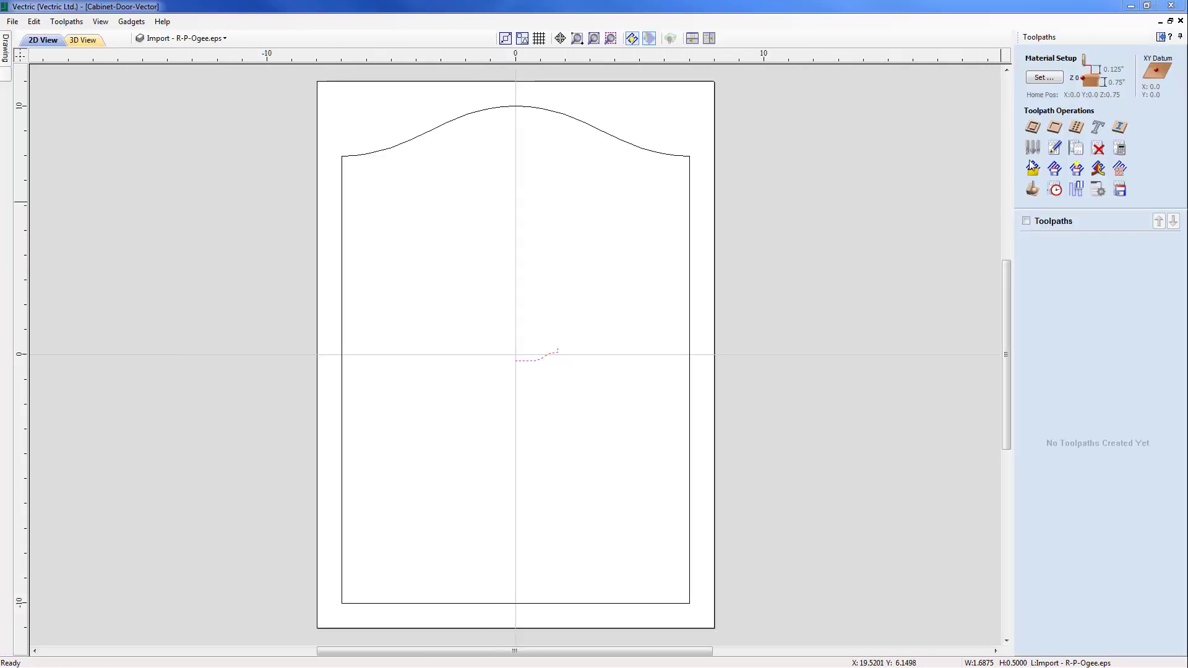
click(1033, 149)
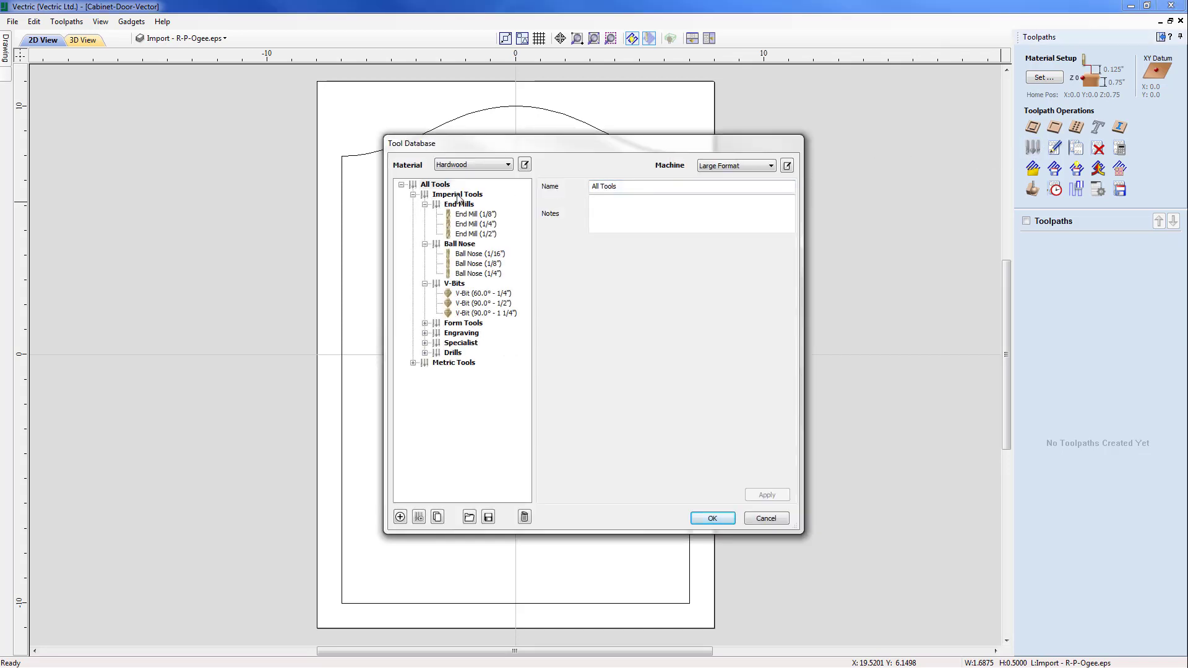
- Add a new tool to the imperial Form Tools group and set its tool type to Form Tool
click(424, 323)
click(469, 342)
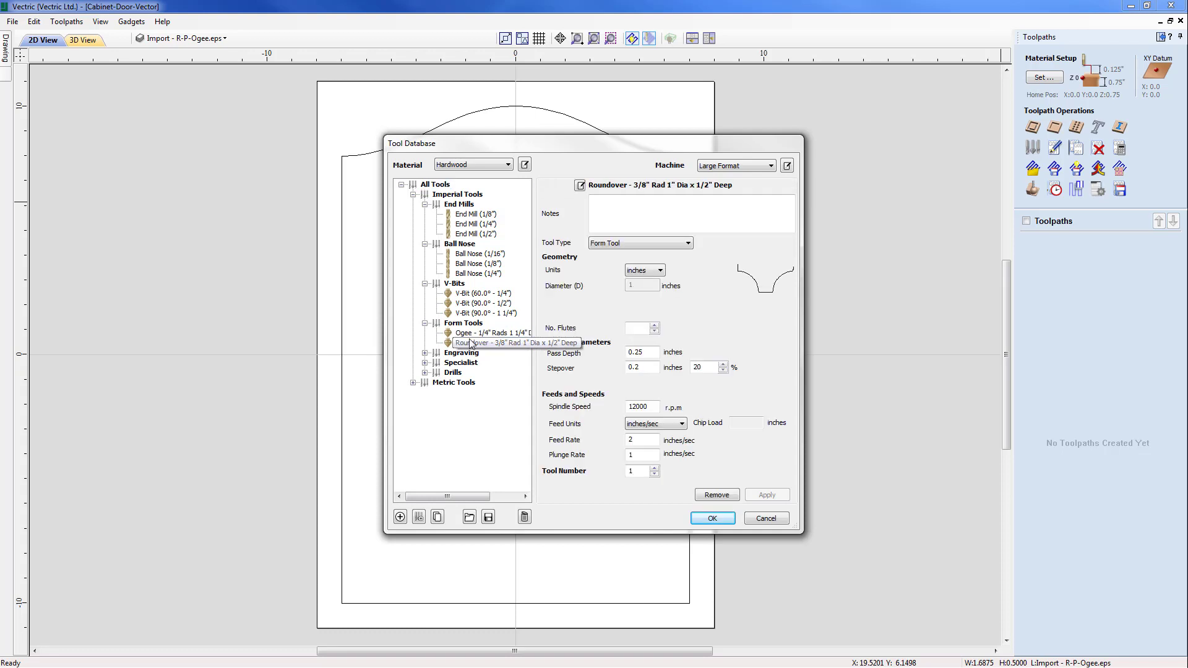
click(466, 332)
click(470, 343)
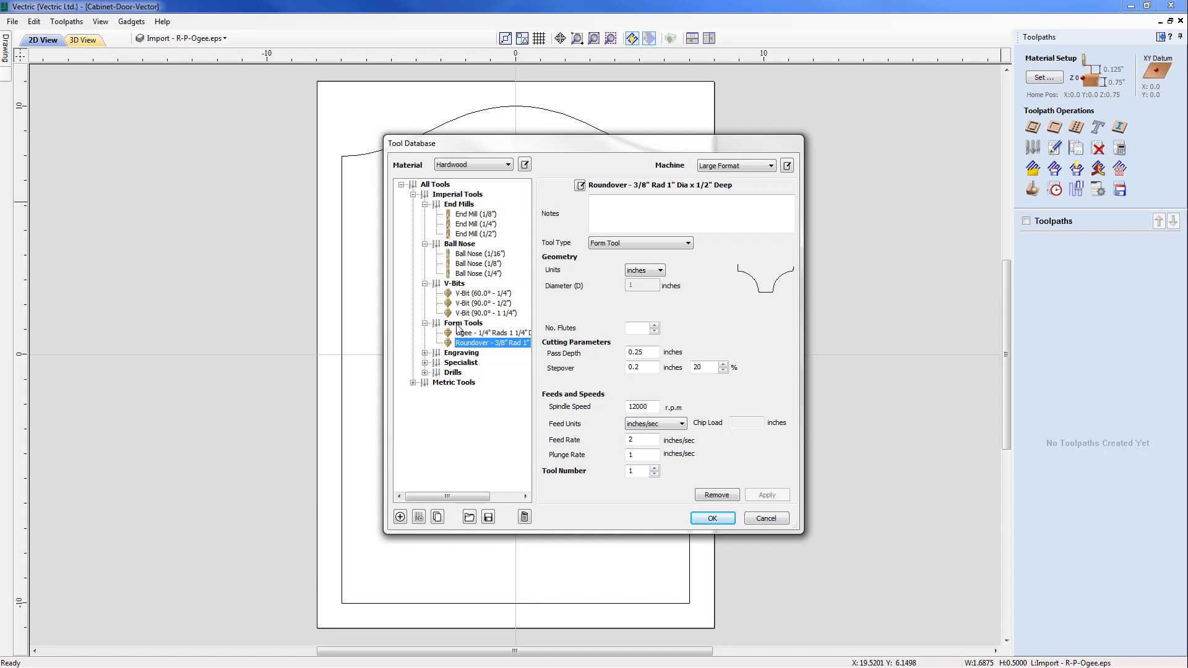
click(461, 323)
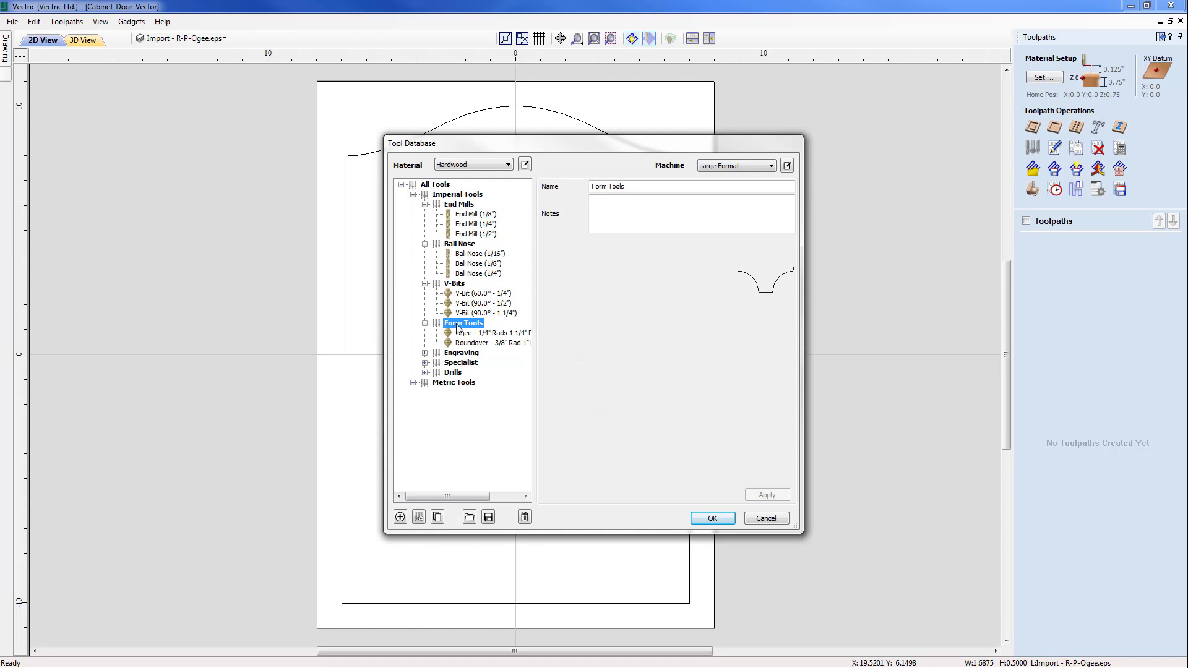
click(400, 518)
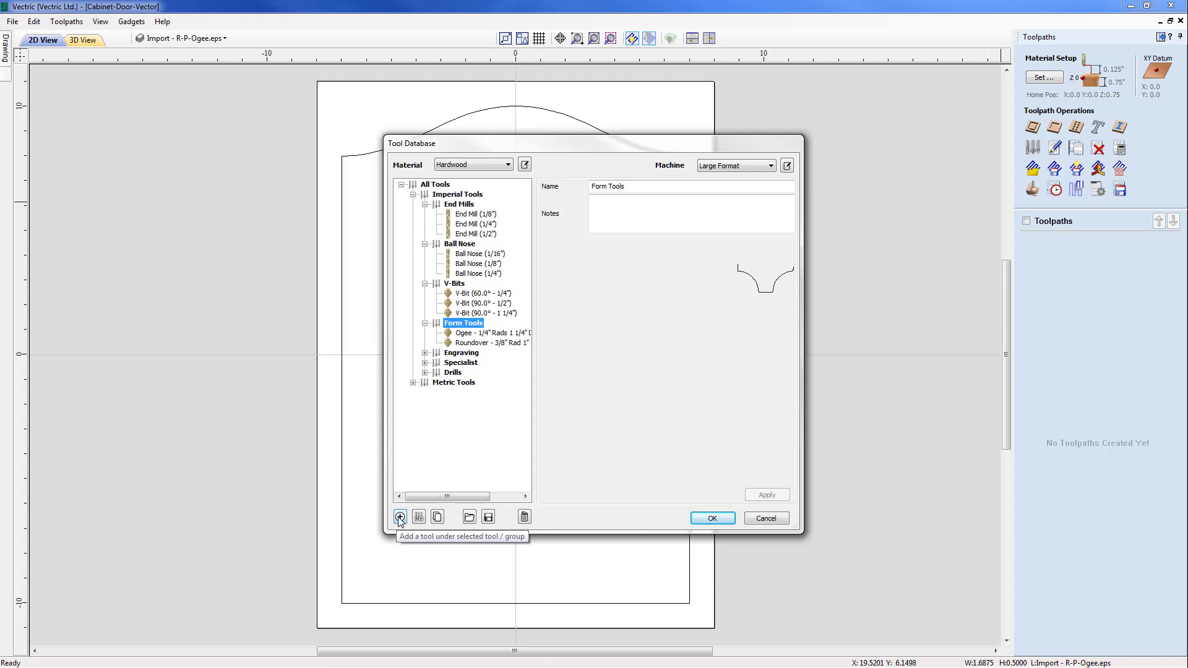
click(399, 517)
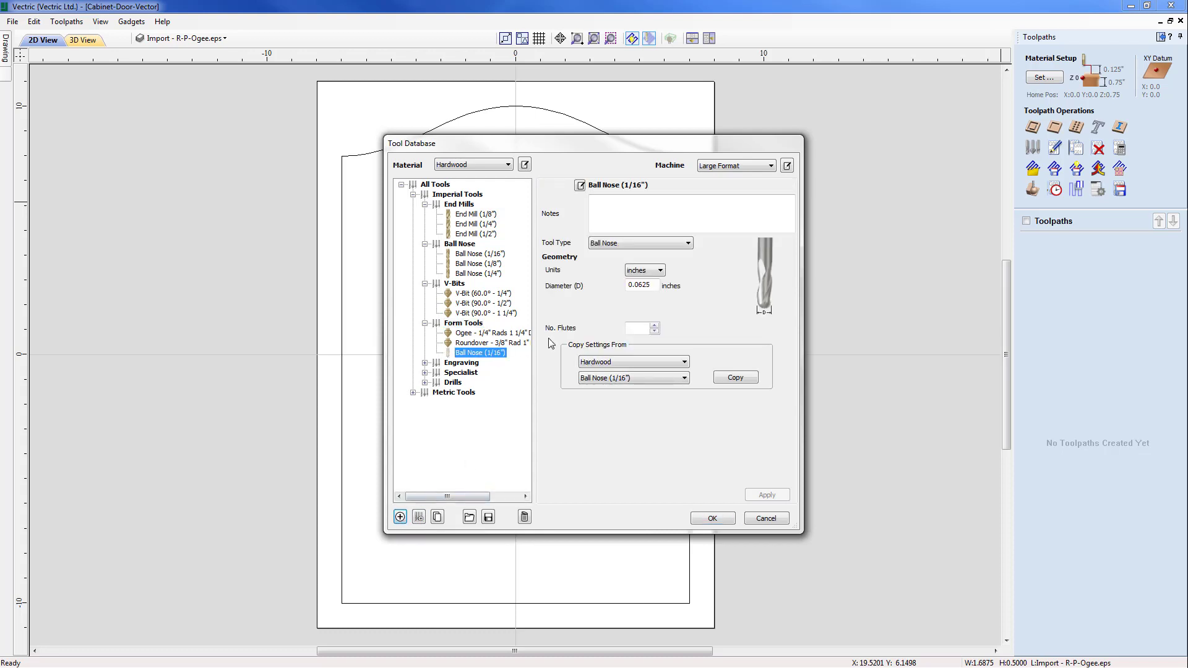
click(684, 242)
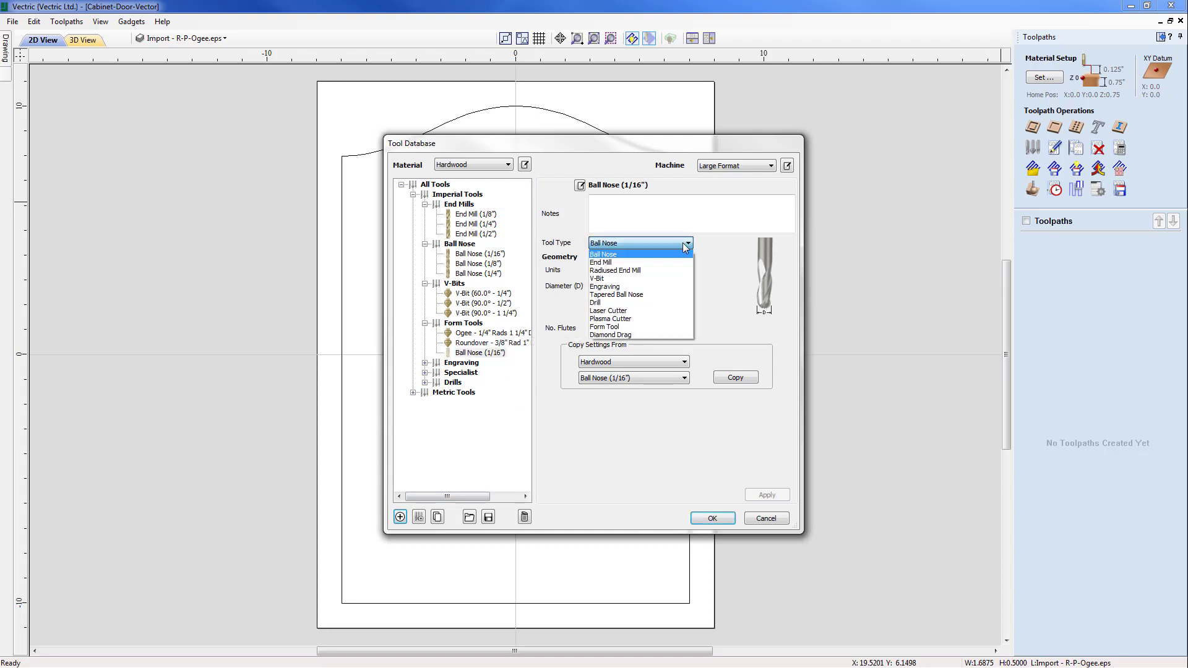
click(618, 327)
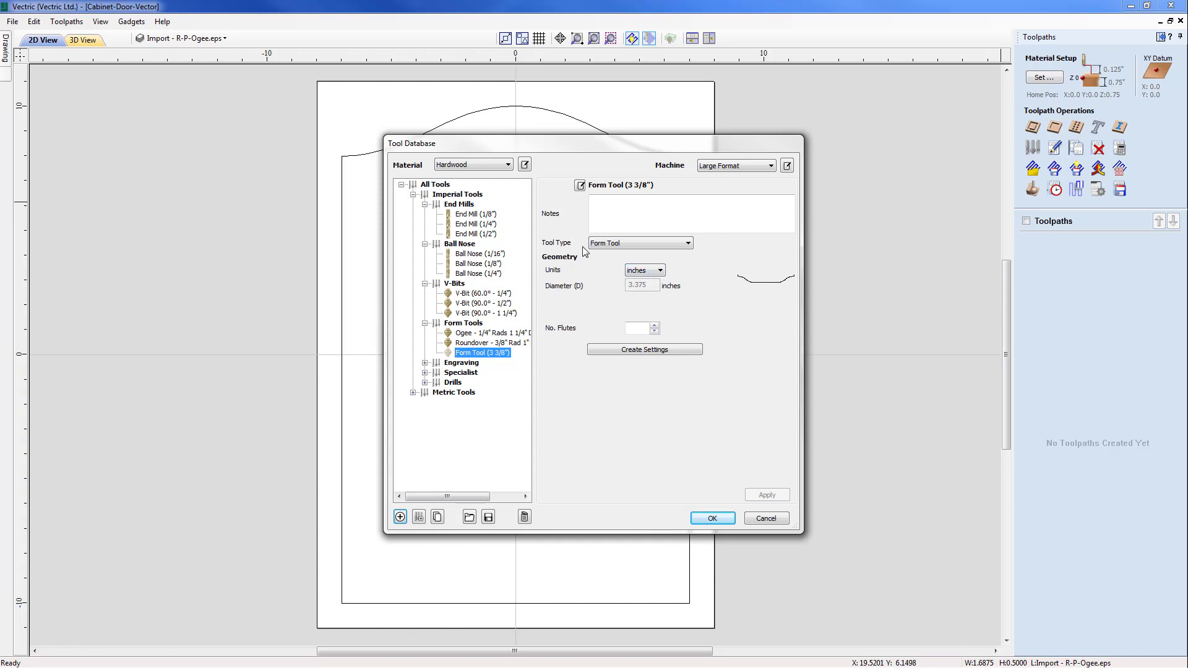
- Replace the tool type variable in the new tool's name format with "RP Ogee", without setting it as the Form Tool default
click(580, 186)
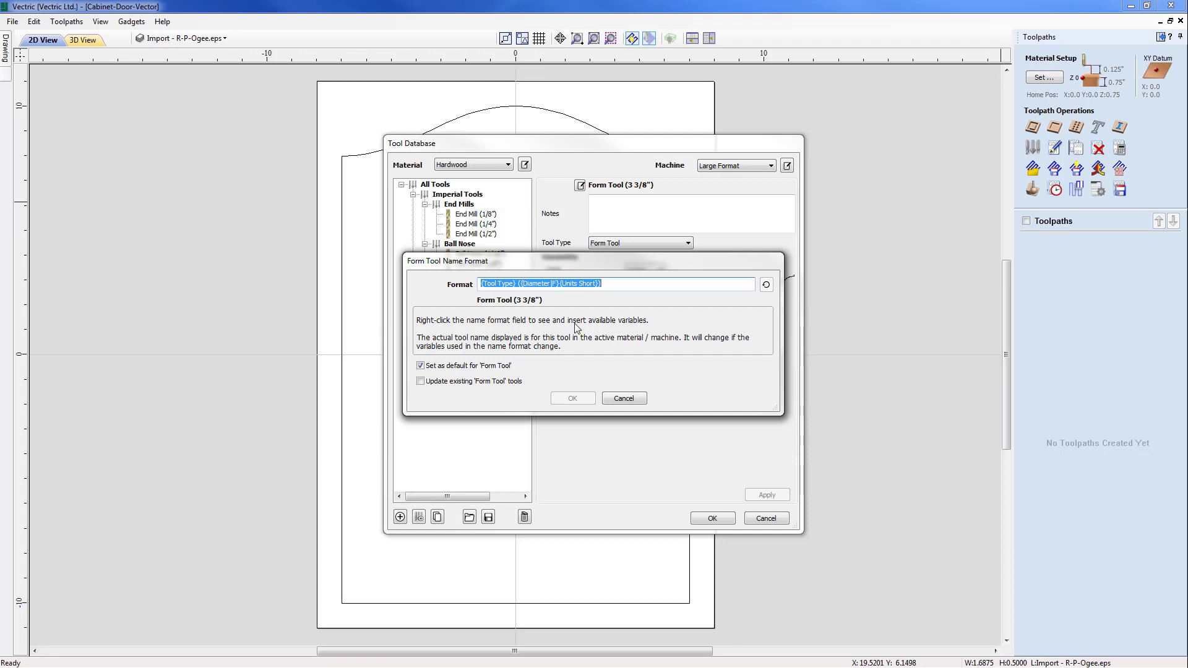
click(421, 365)
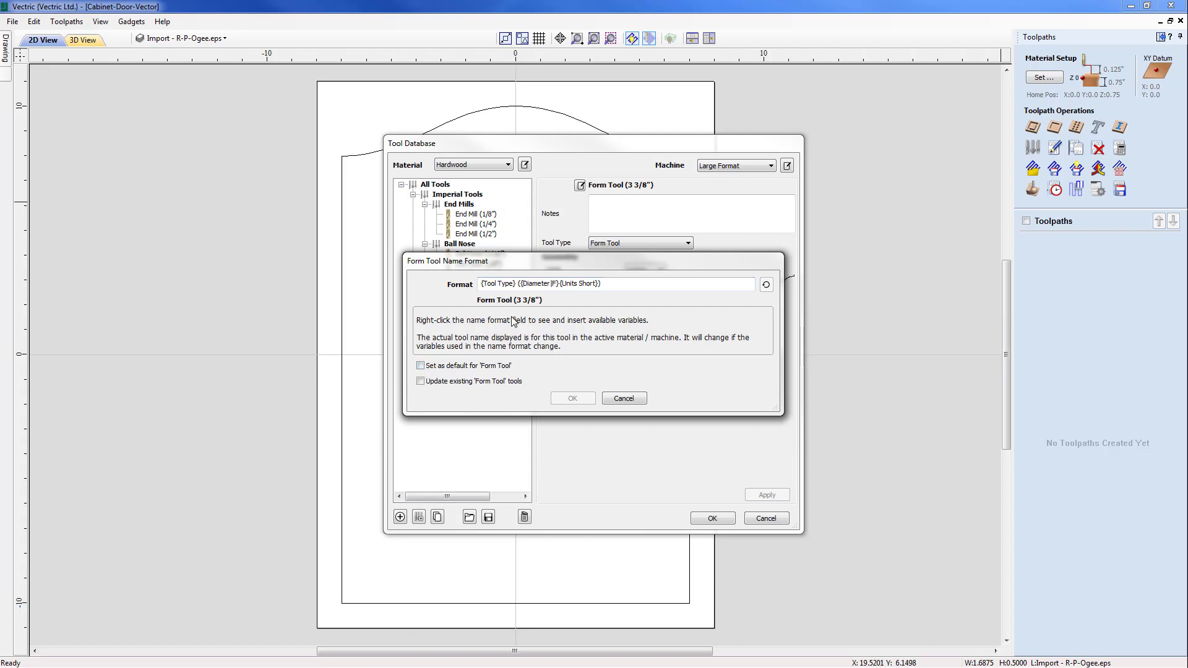
drag(518, 283, 471, 298)
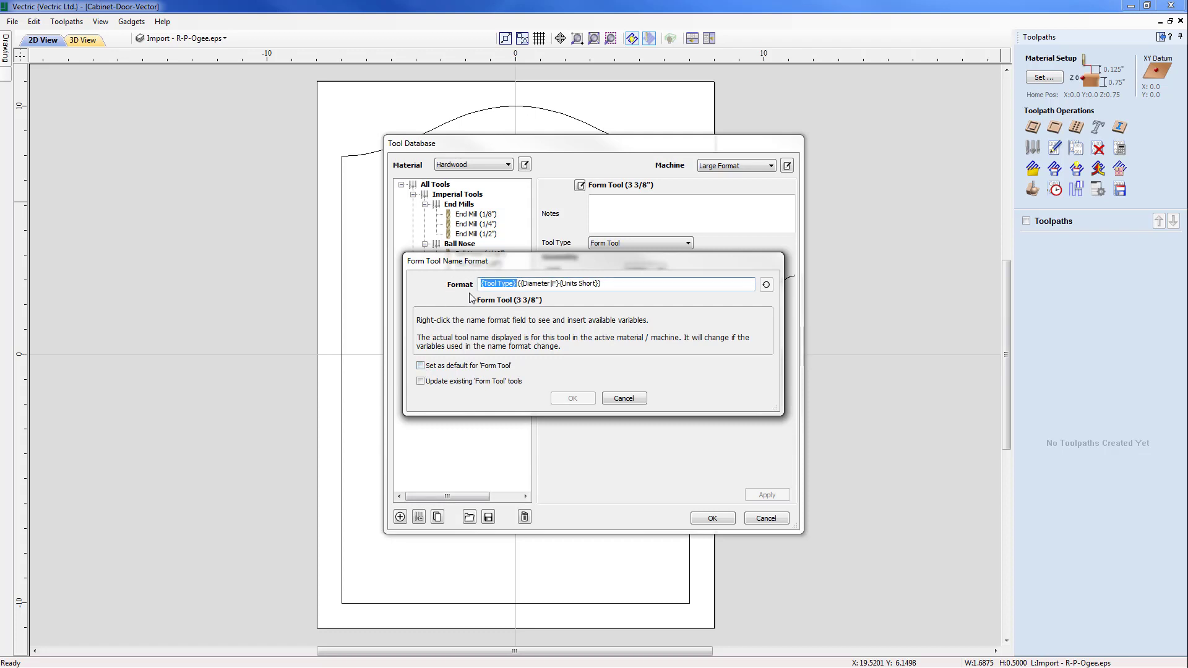
text(RP Og)
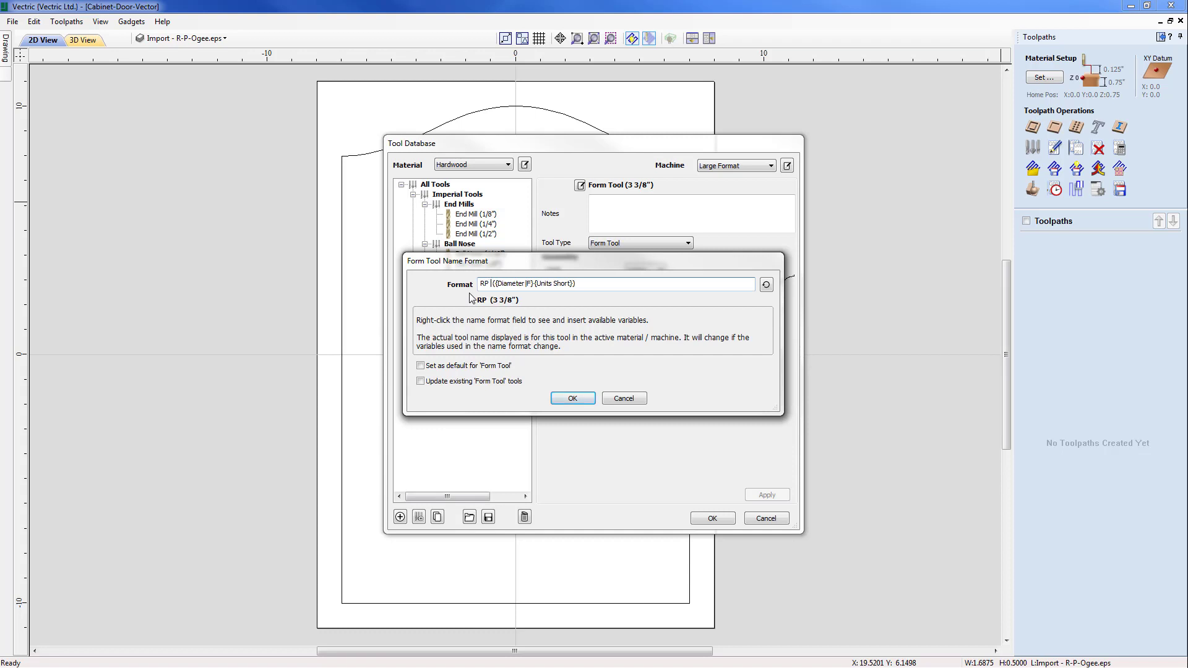
text(ee)
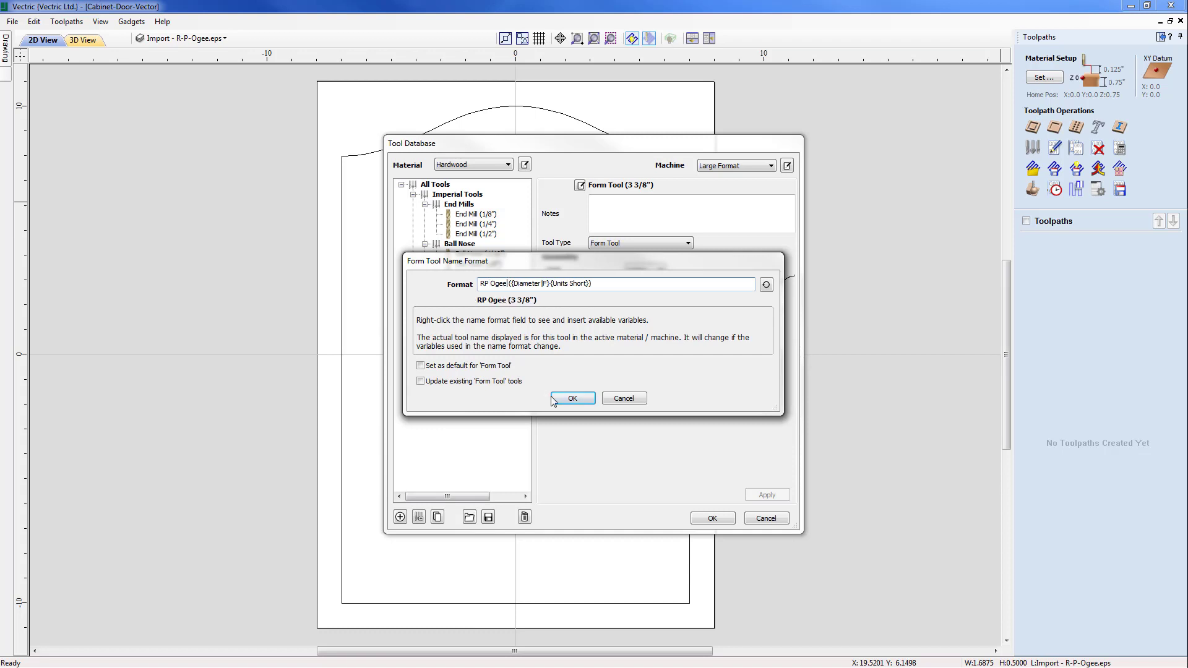
click(572, 398)
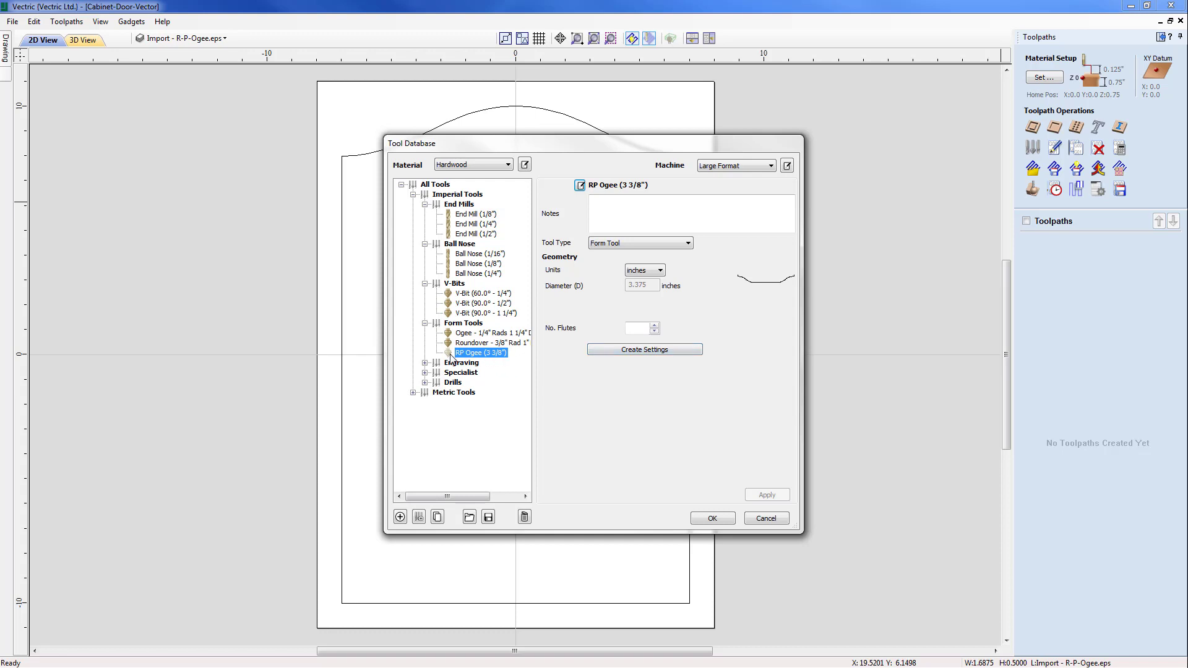
- Create cutting settings for the RP Ogee tool with pass depth 0.2 inches and stepover 1, and save the tool
click(655, 353)
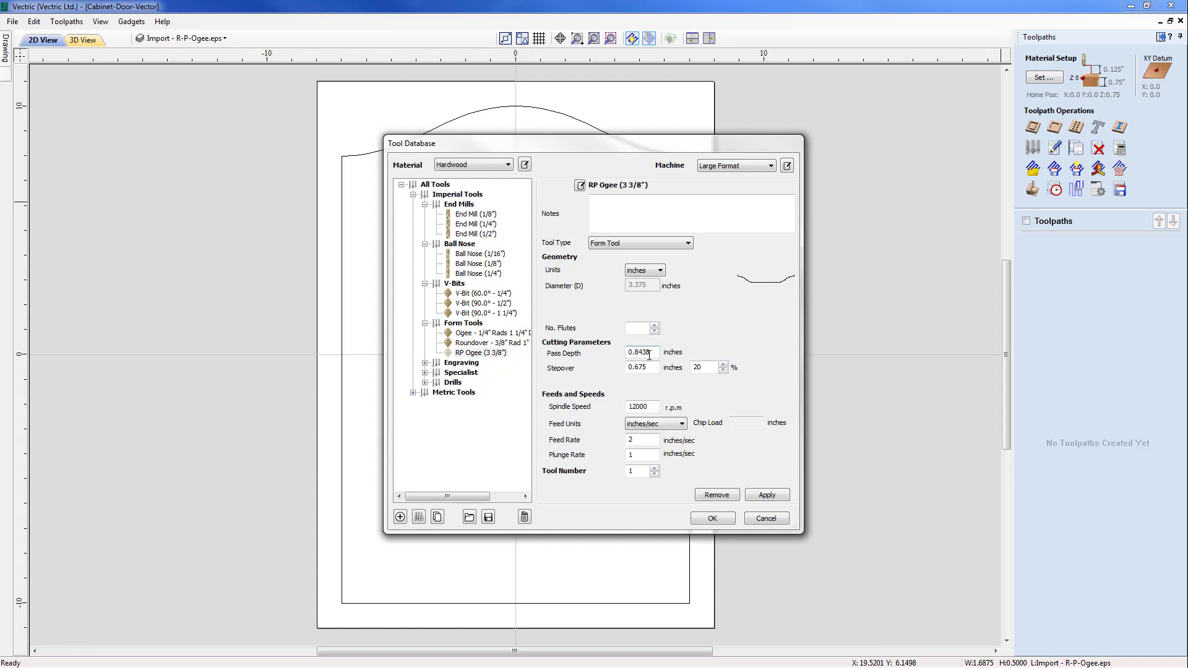
double_click(651, 354)
text(.2)
double_click(643, 368)
text(1)
click(712, 519)
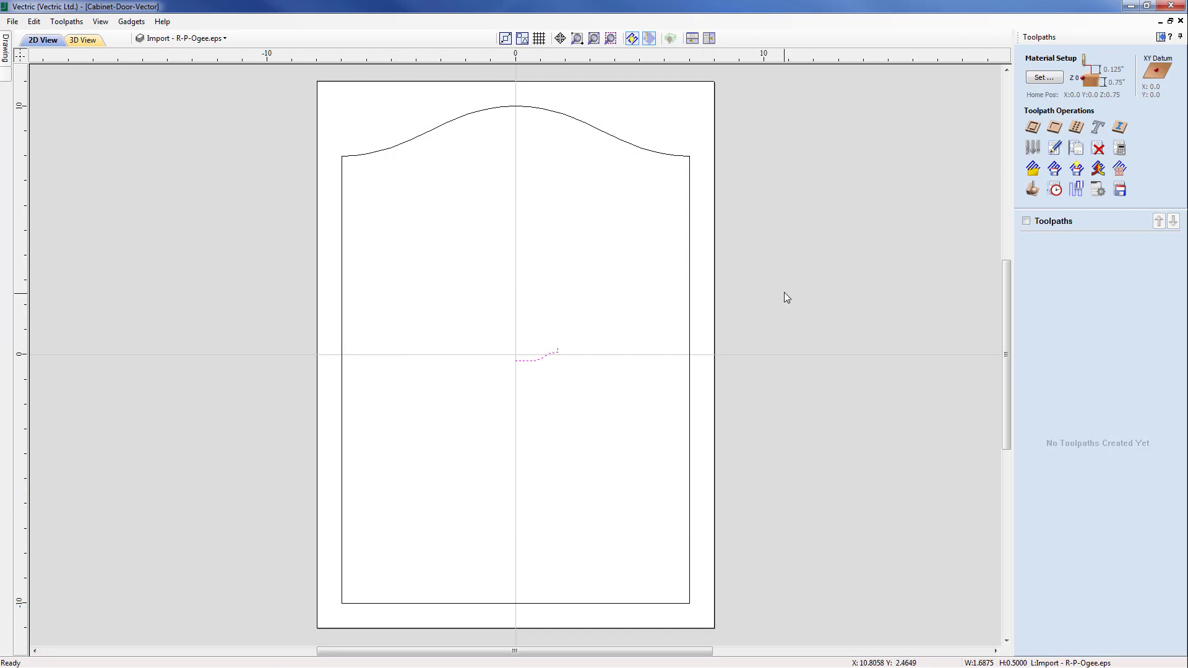
- Check the tool database for the new RP Ogee tool, and return to the drawing tools
click(1031, 149)
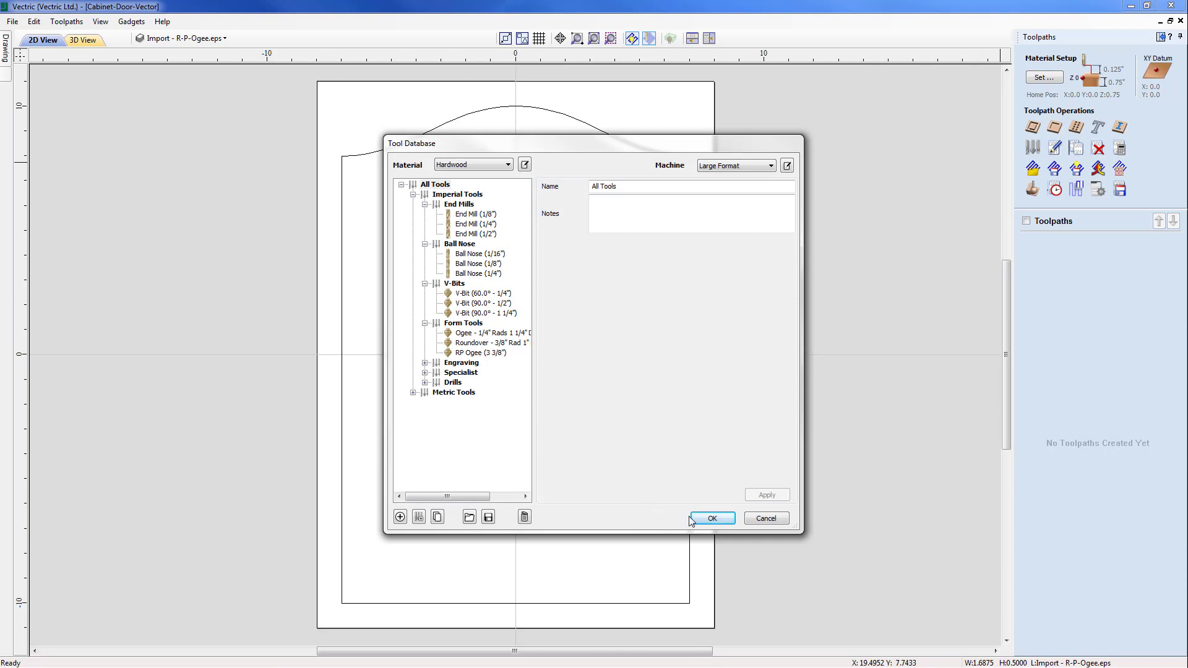
click(712, 517)
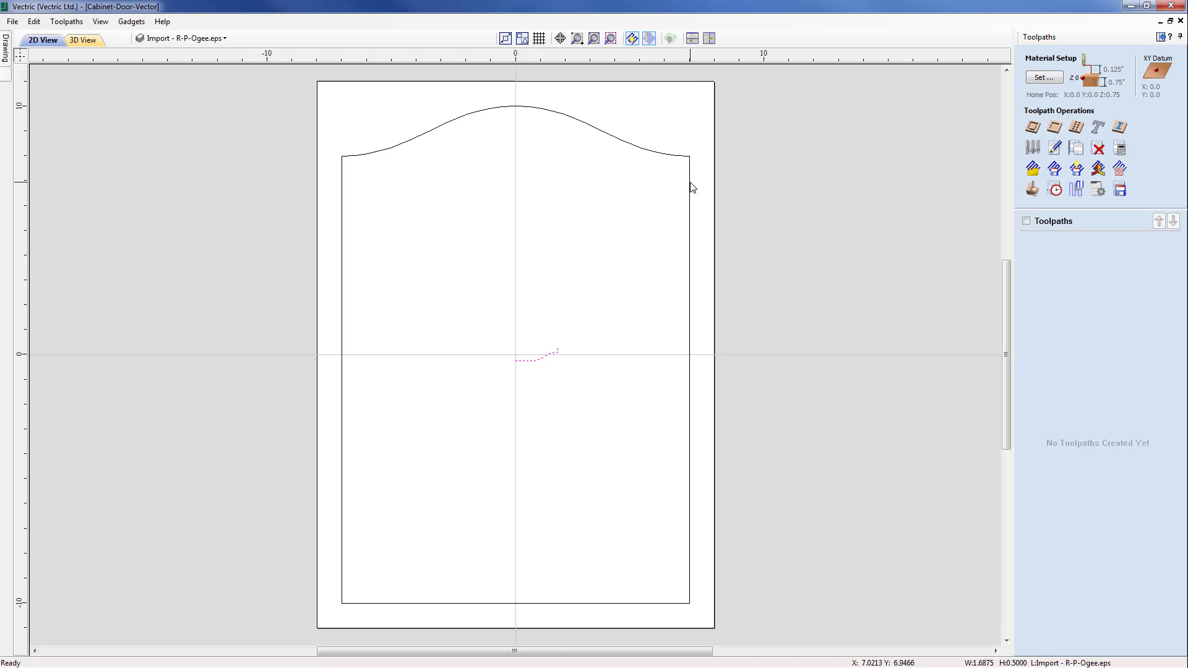
click(1179, 36)
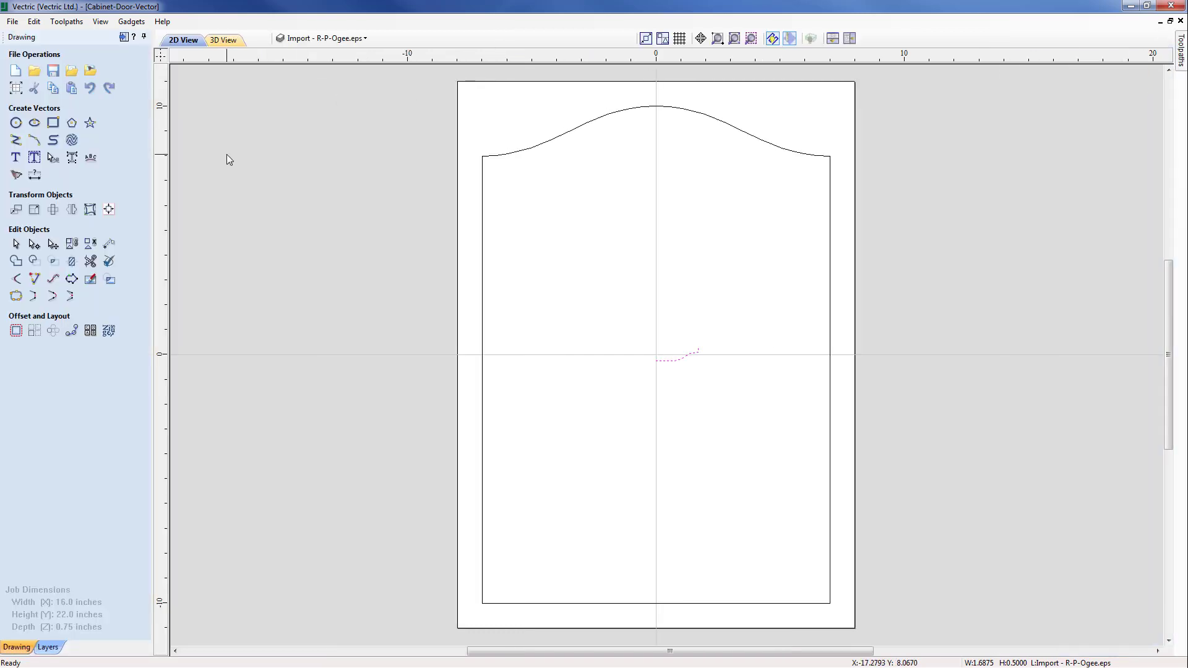
- Offset the arched door outline inwards by 1.375 inches, keeping the original vector and selecting the new one
click(506, 155)
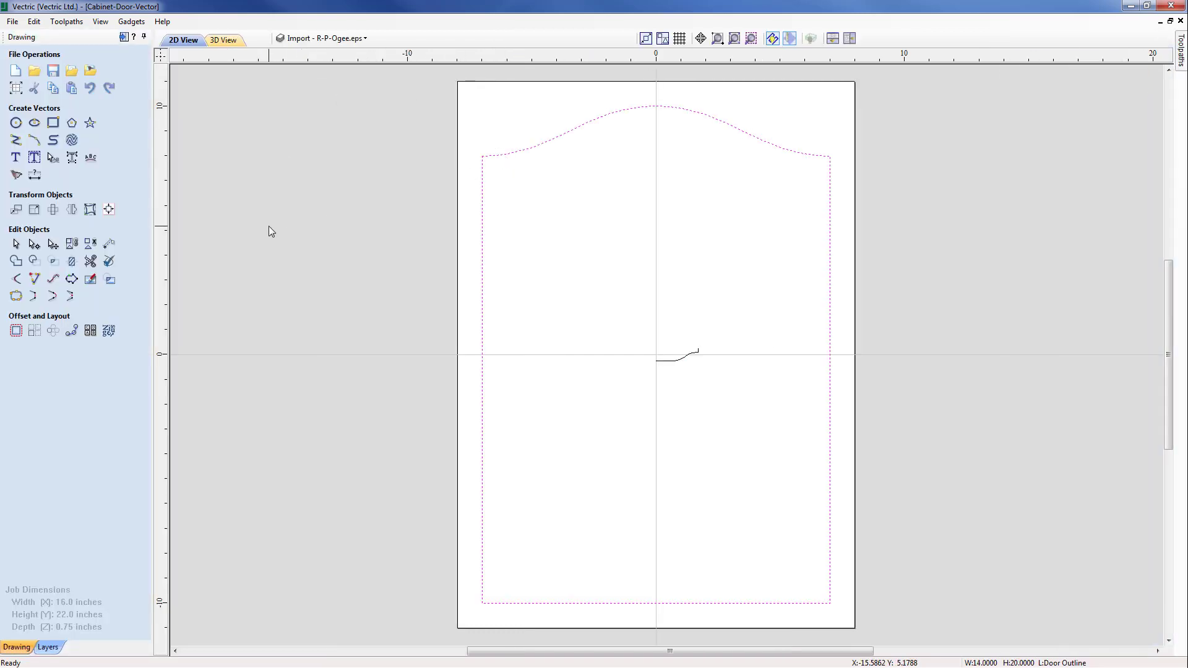
click(17, 331)
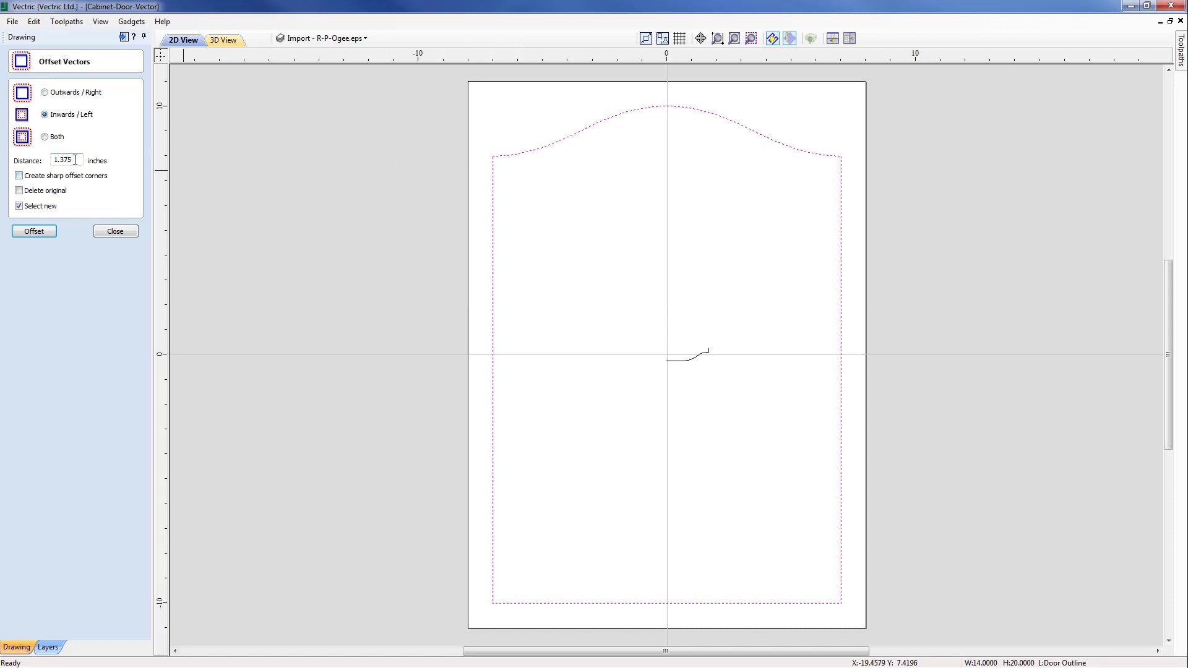
drag(74, 160, 47, 159)
click(43, 232)
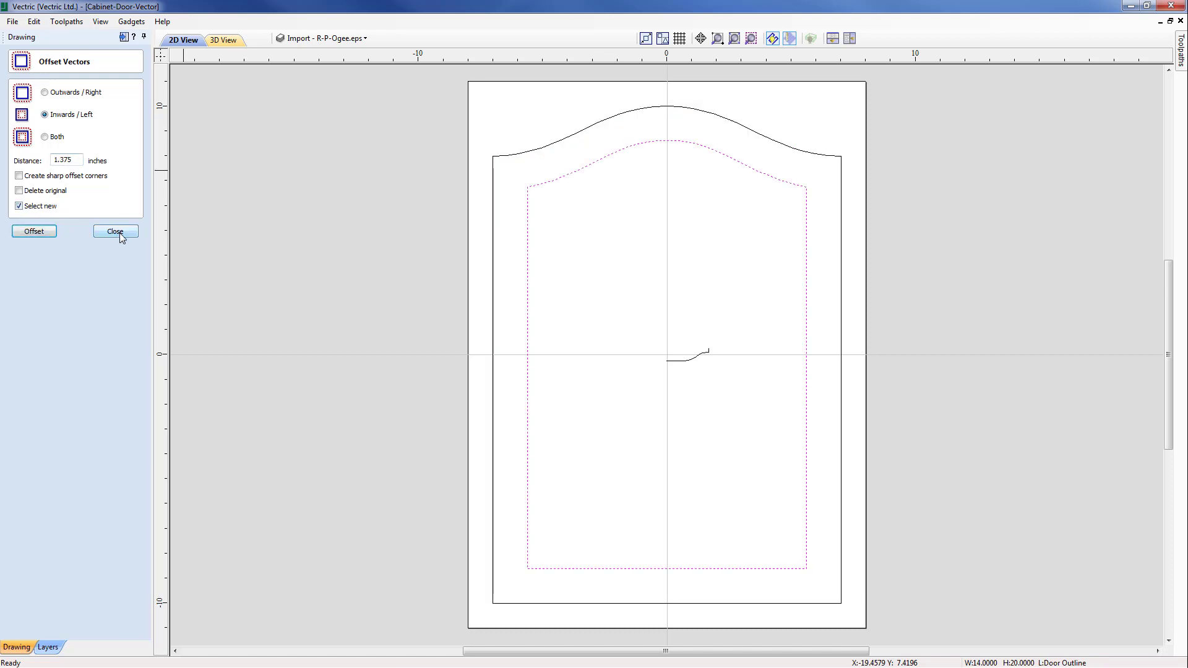
click(115, 232)
- Calculate an outside profile toolpath named Profile along the inner vector, with a 0.5-inch cut depth and the RP Ogee (3 3/8") tool
click(124, 38)
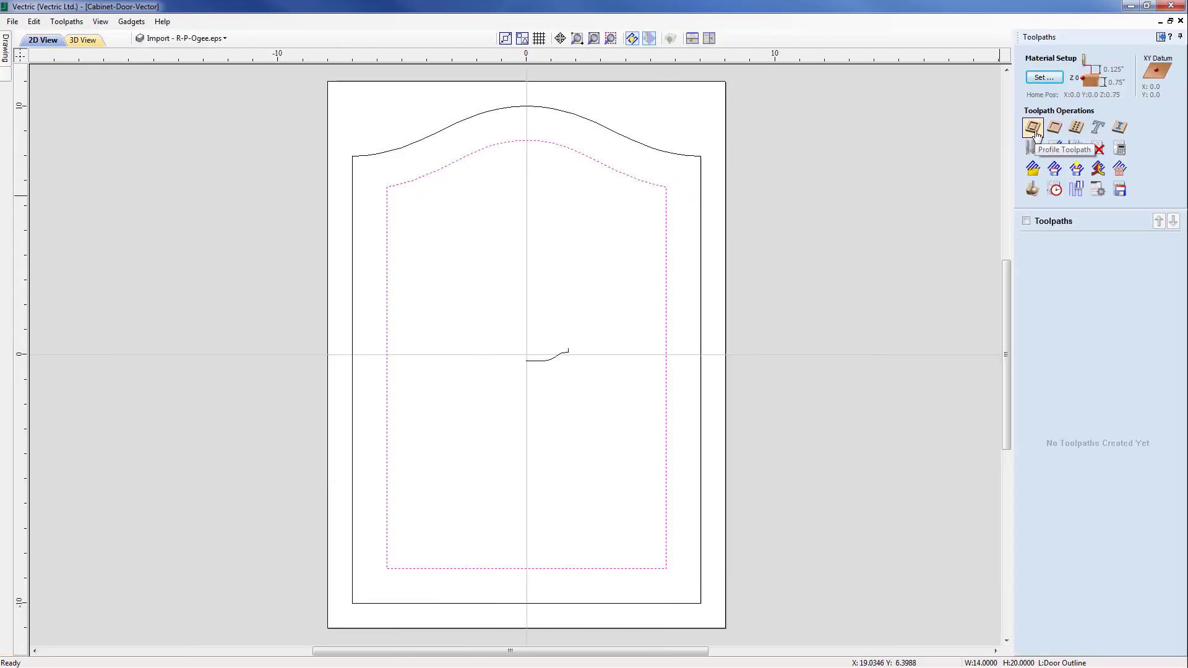
click(1032, 128)
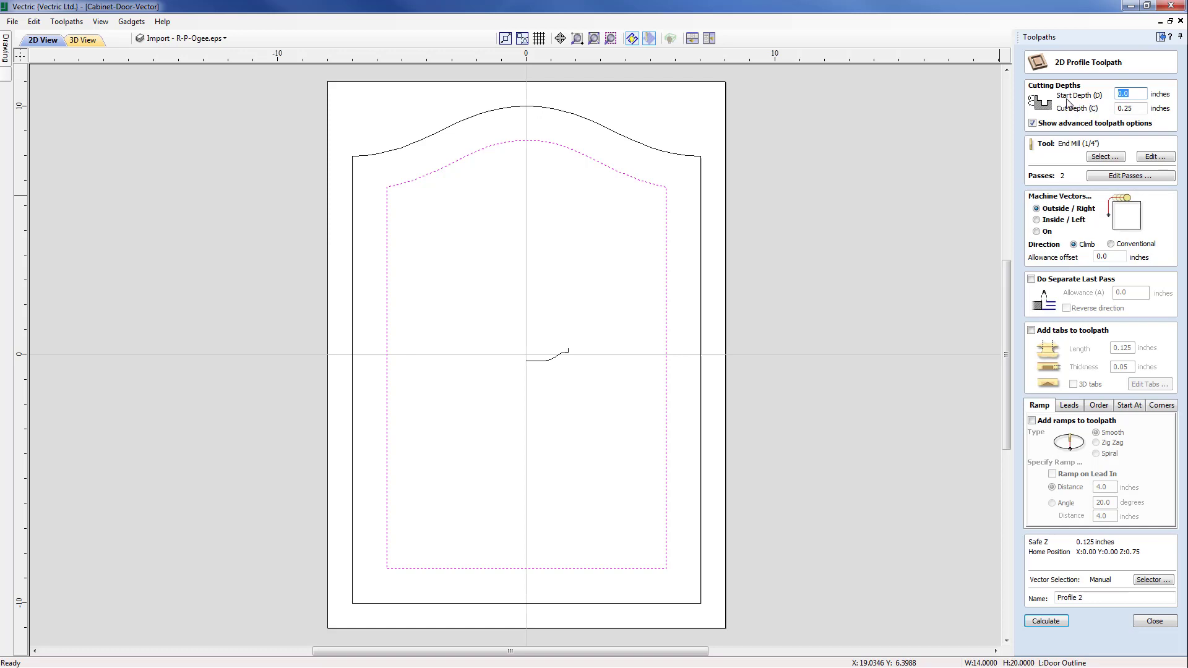
click(1130, 110)
click(1100, 157)
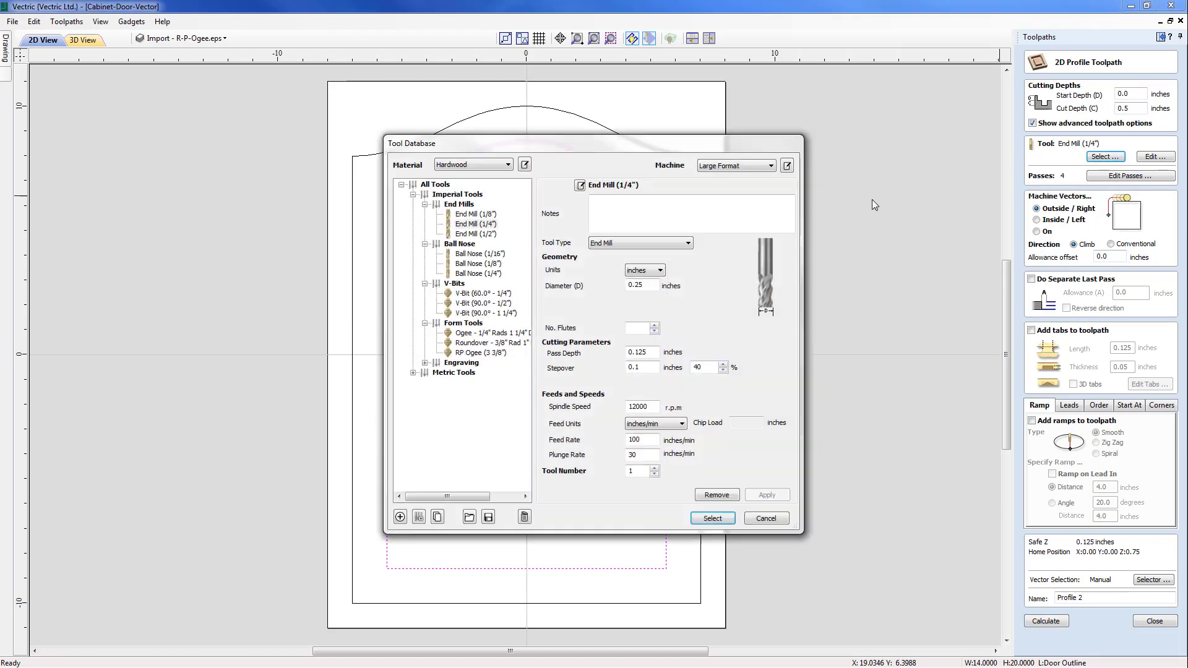
click(477, 353)
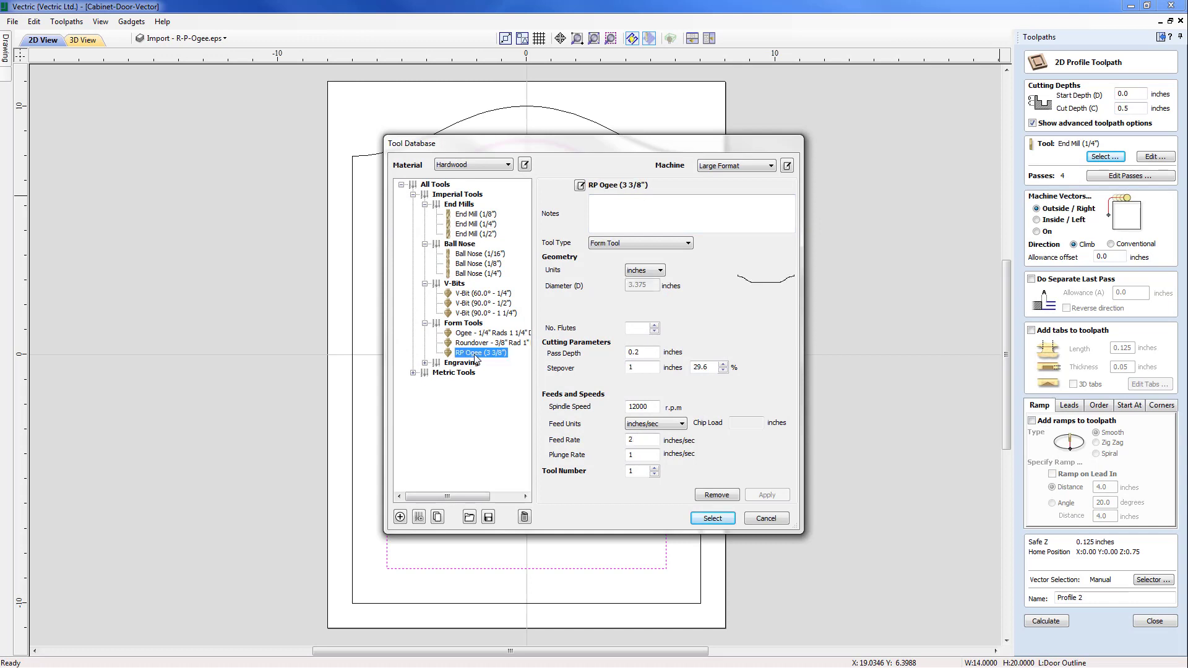
click(712, 518)
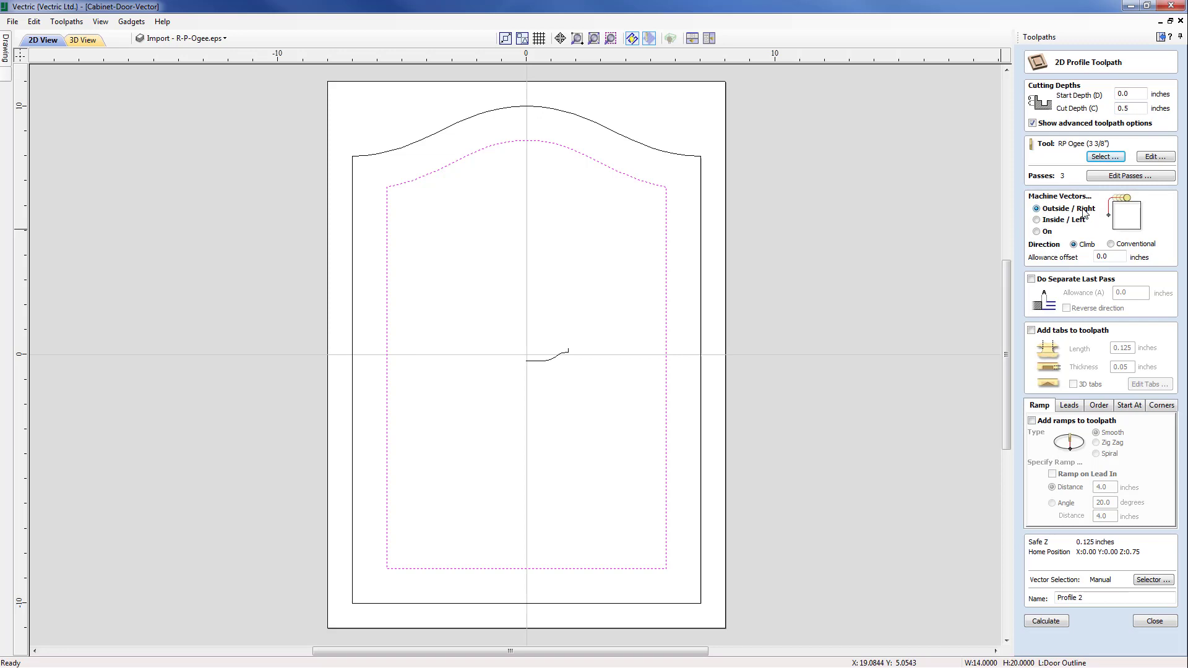
double_click(1105, 598)
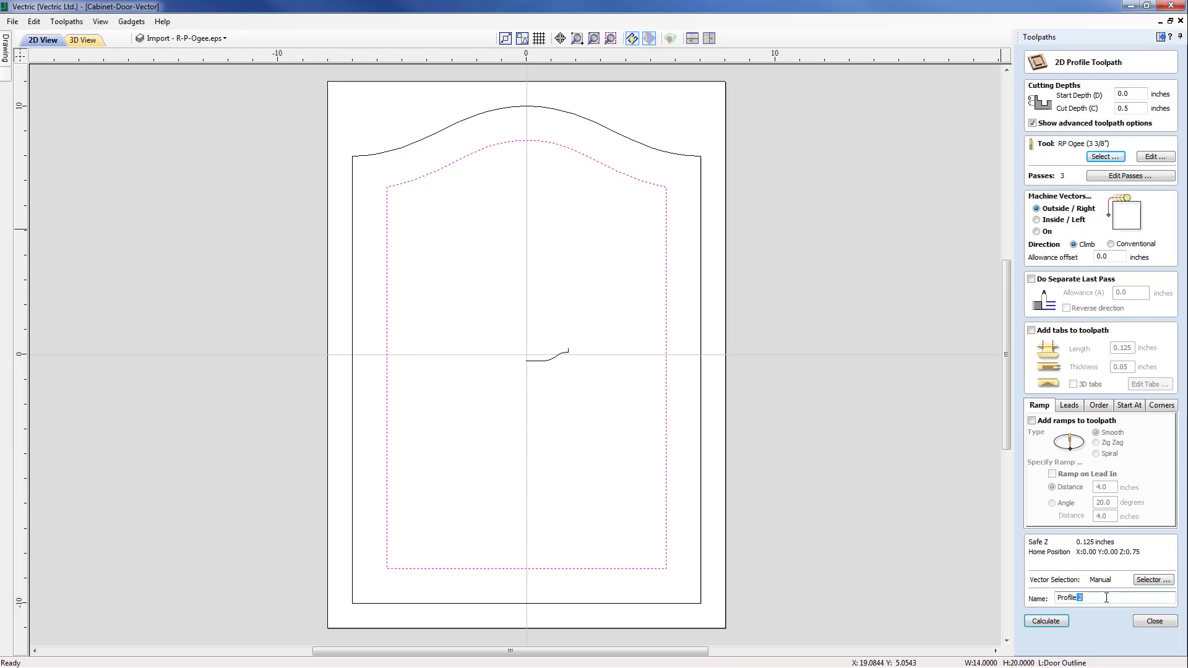
click(1046, 621)
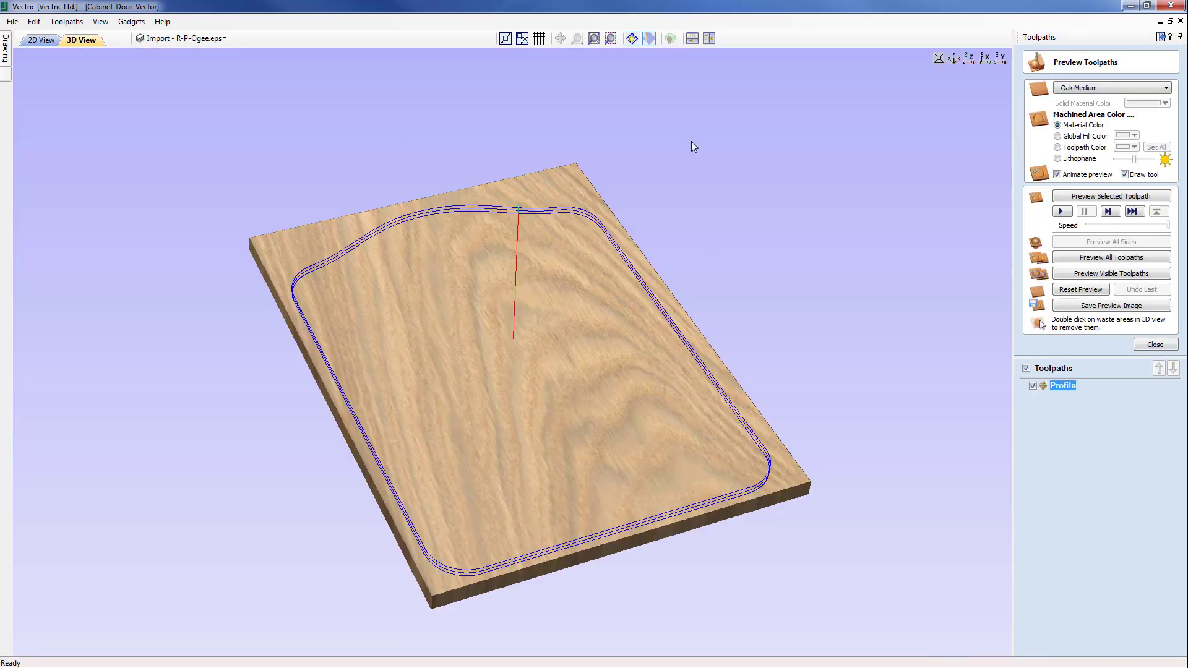
- Show the 2D and 3D views side by side, preview the profile cut in the material, and redisplay its toolpath
click(707, 38)
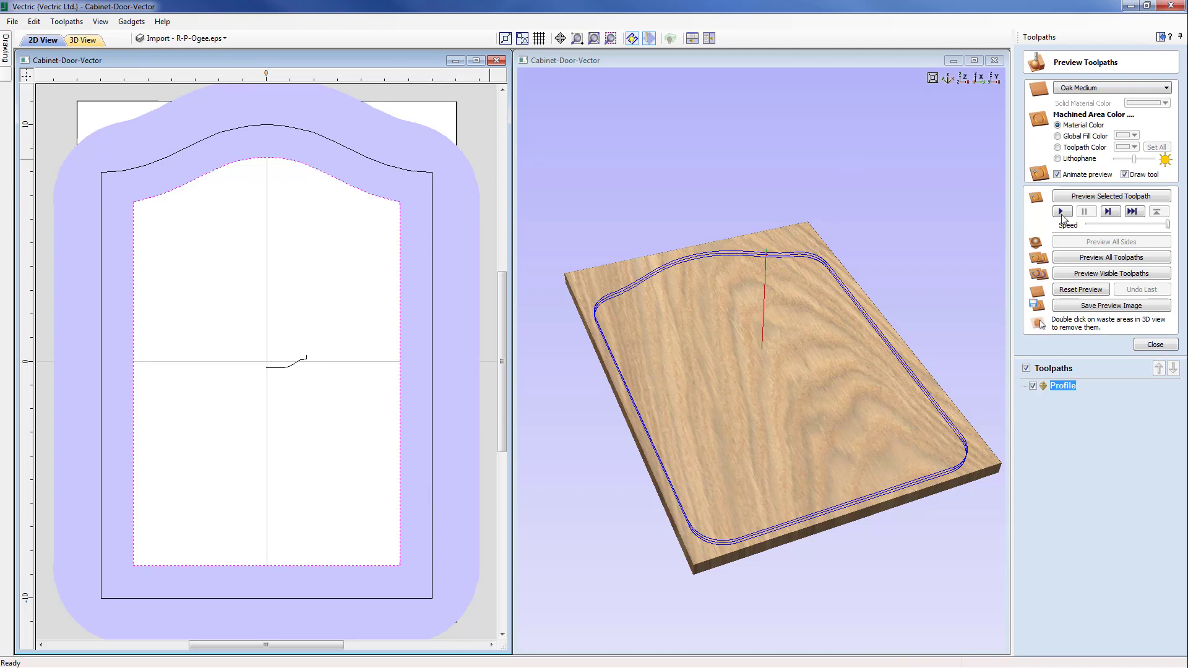
click(1092, 276)
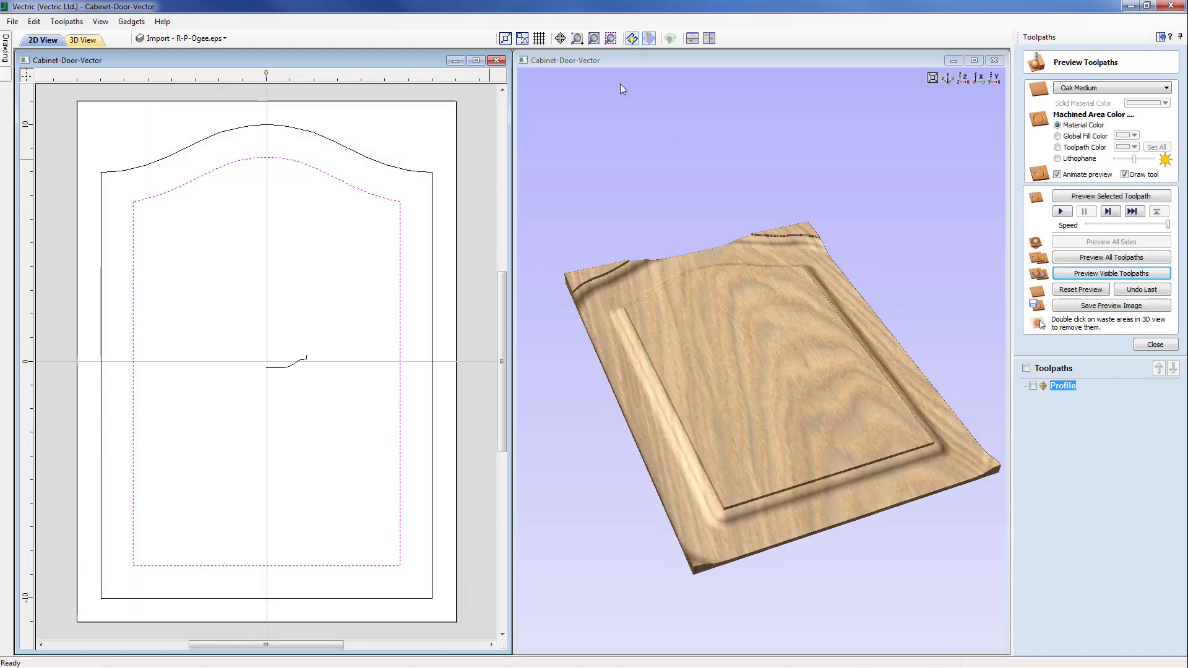
click(1032, 386)
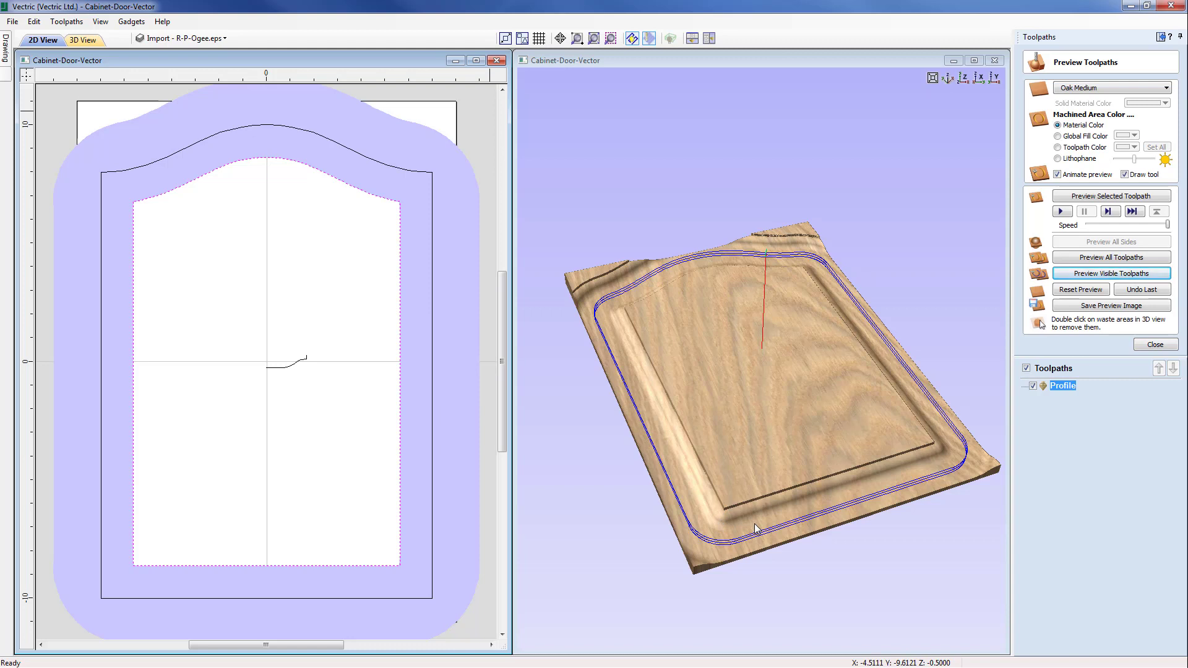
- Edit the Profile toolpath to use sharp external corners and recalculate it
double_click(1044, 387)
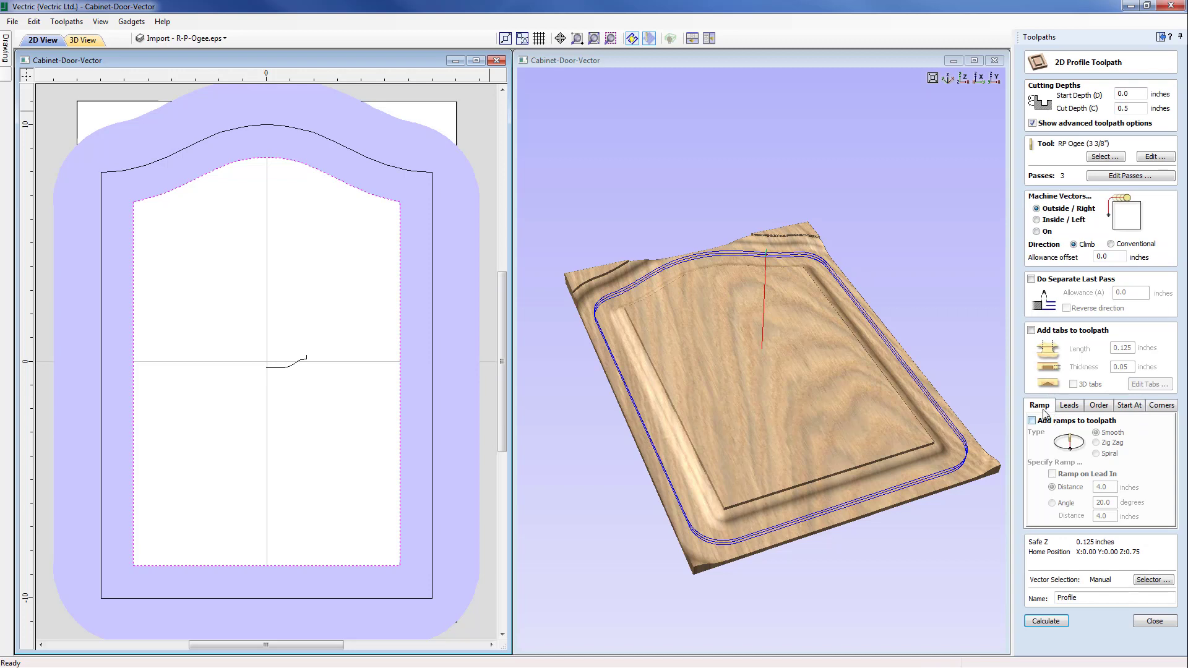
click(1163, 407)
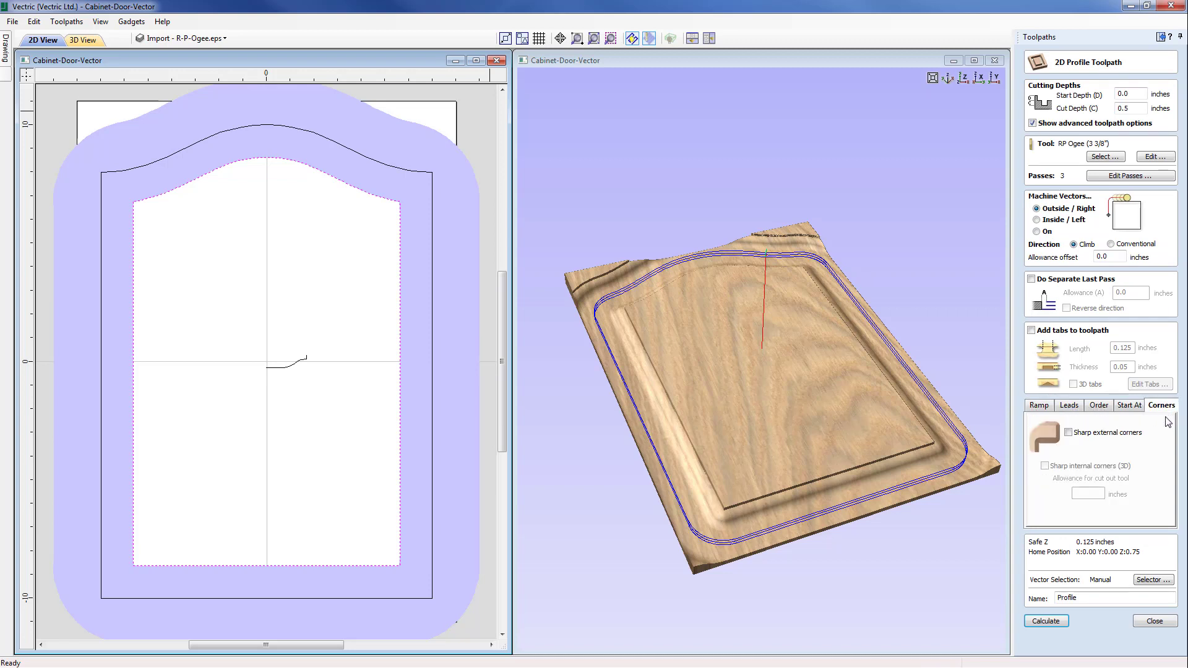
click(1068, 433)
click(1054, 620)
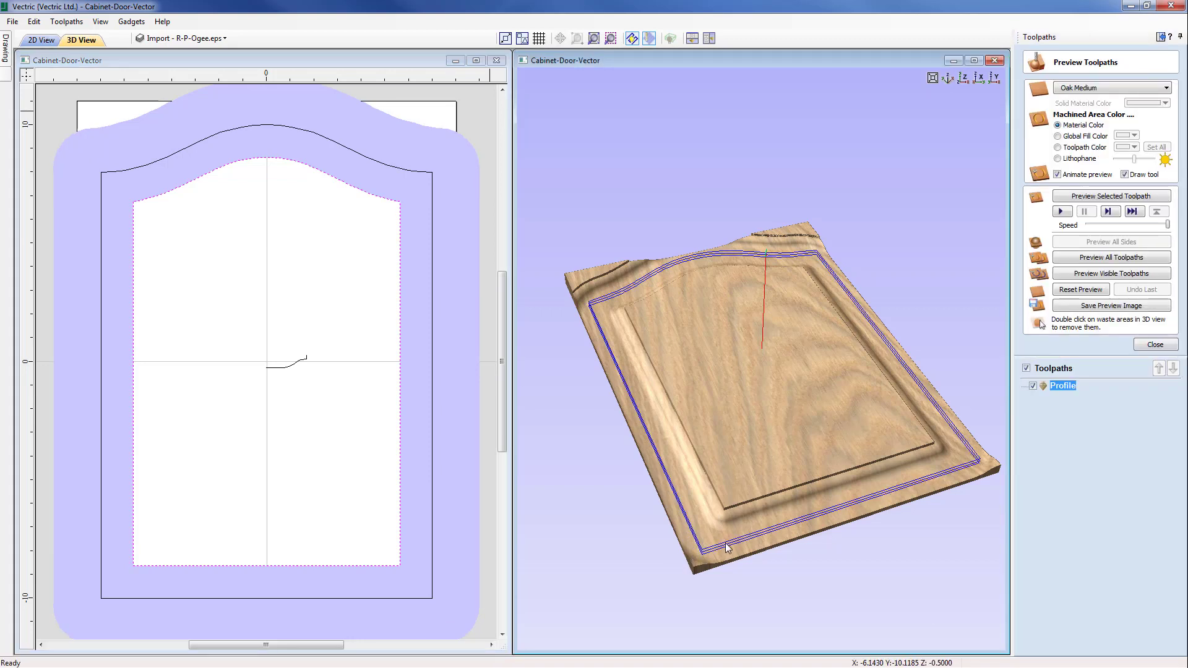
- Reset the material preview, simulate the recalculated Profile toolpath, and inspect the panel's mitred corners in 3D
click(1077, 294)
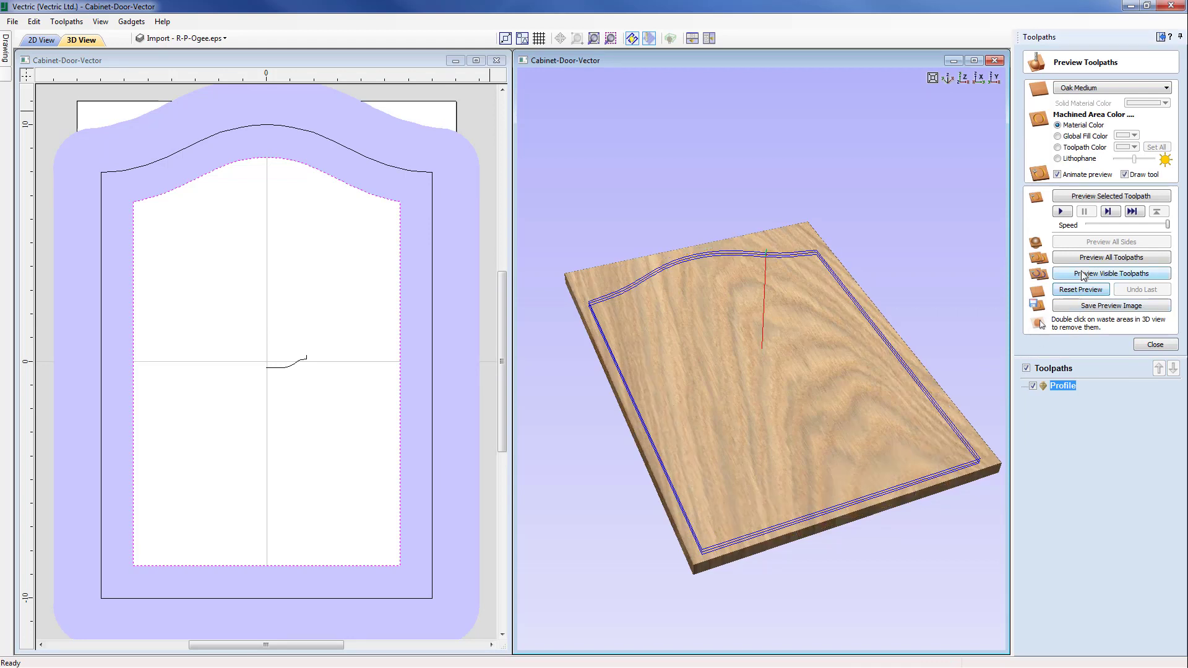
click(1081, 274)
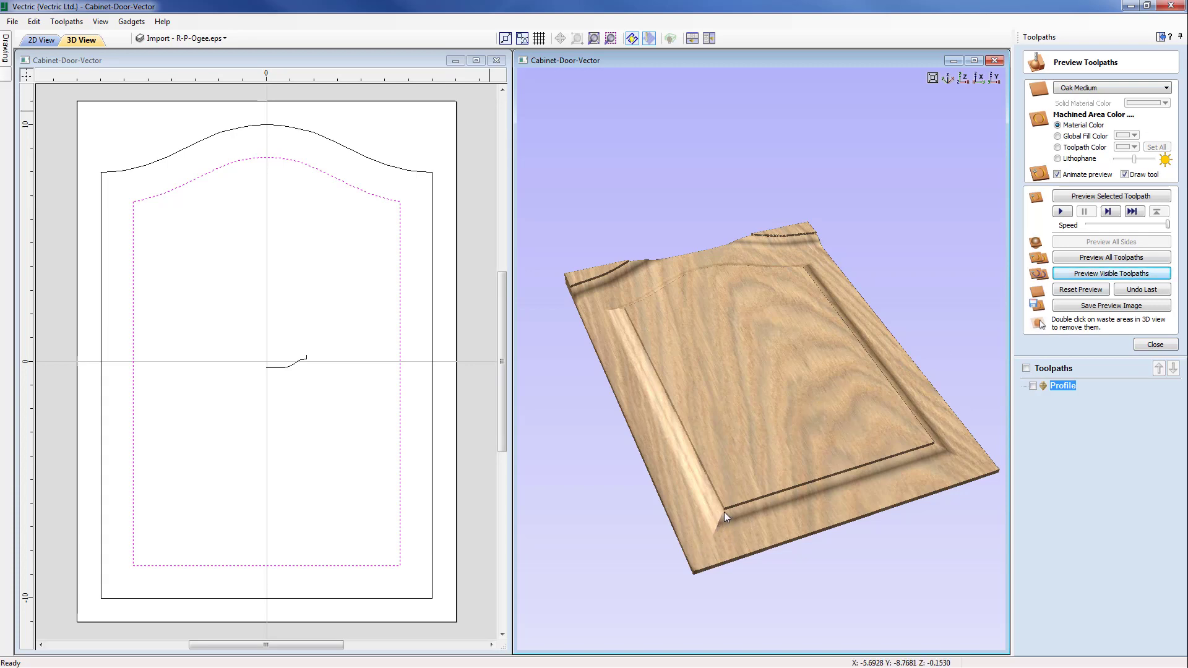
drag(901, 406, 875, 485)
- Start a new outside profile toolpath on the outer door outline with start depth .5, cut depth 0.25 inches and the End Mill (1/4")
click(458, 443)
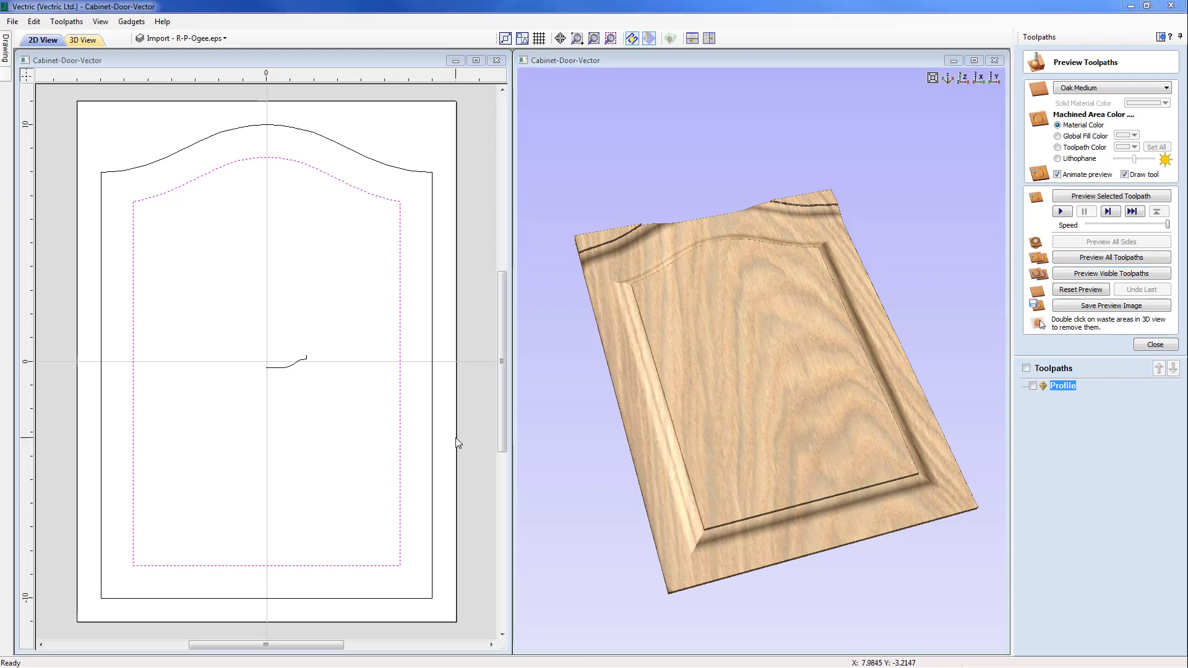
click(432, 461)
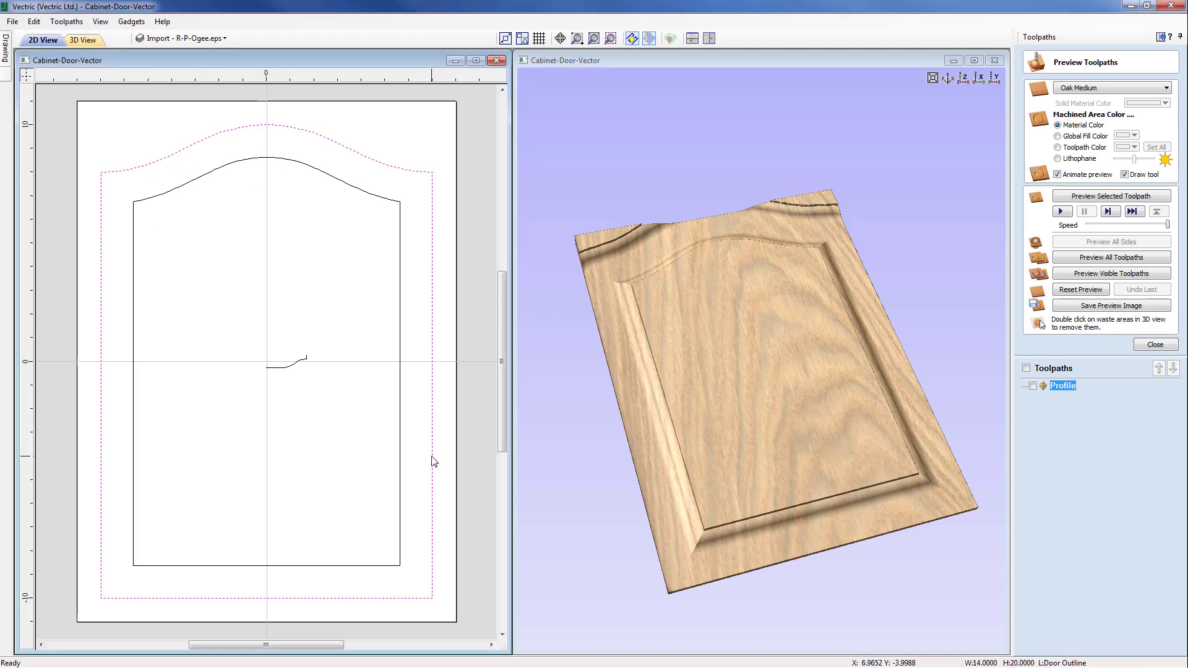
click(1155, 345)
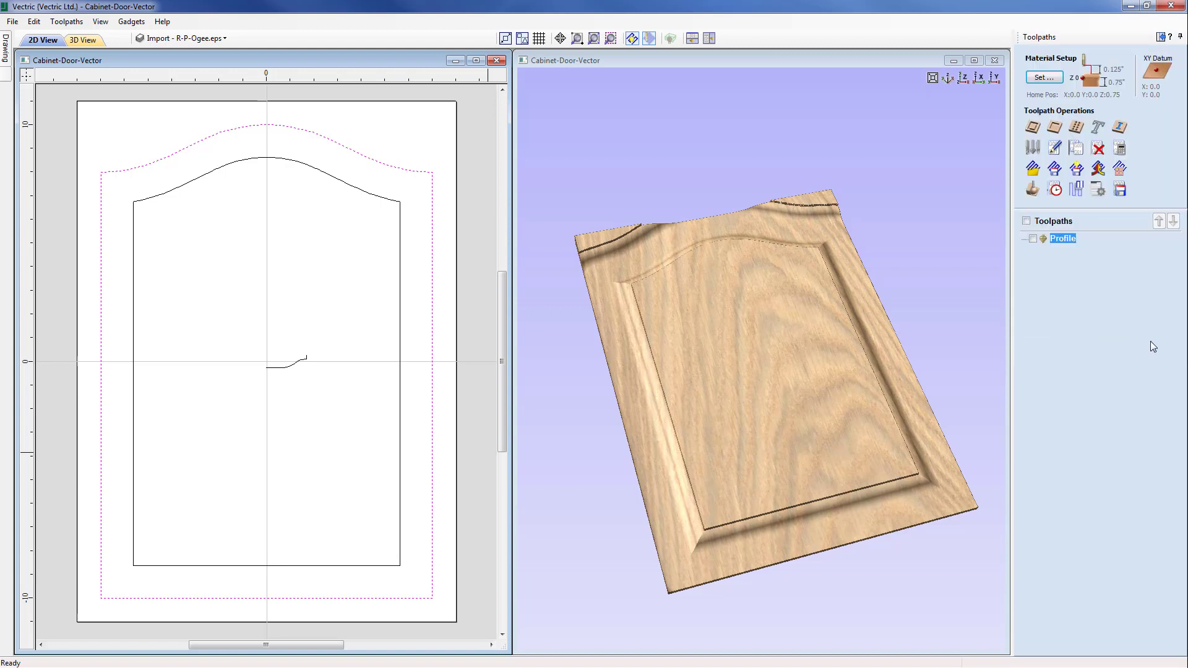
click(1035, 128)
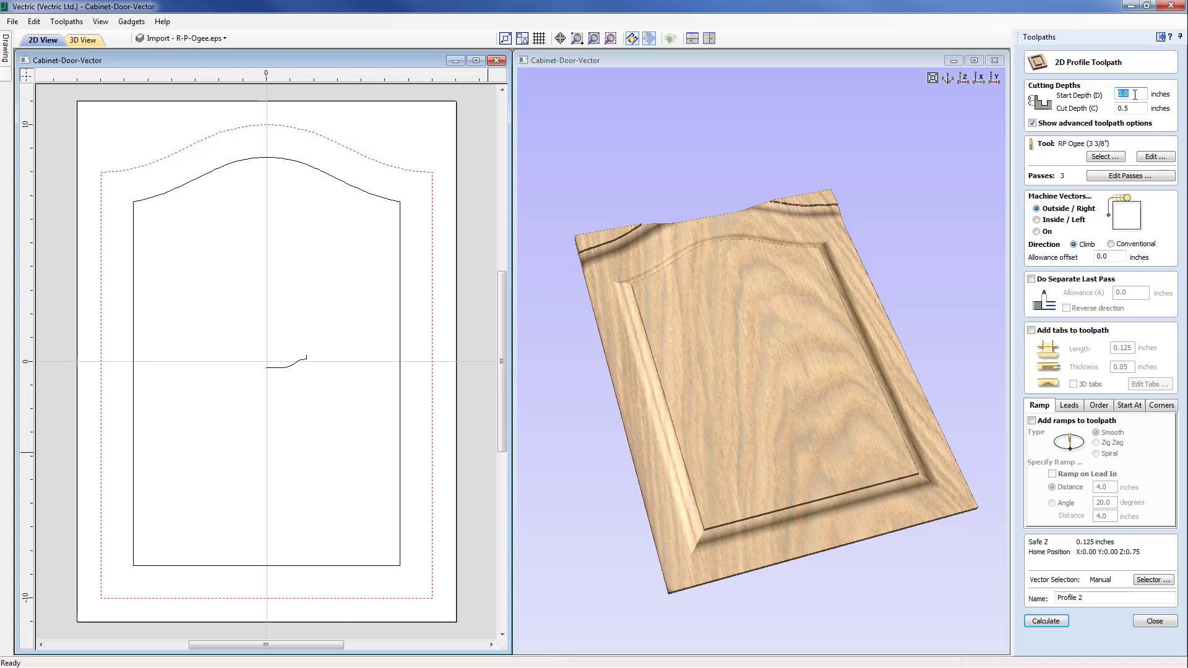
text(.5)
click(1135, 109)
click(1104, 157)
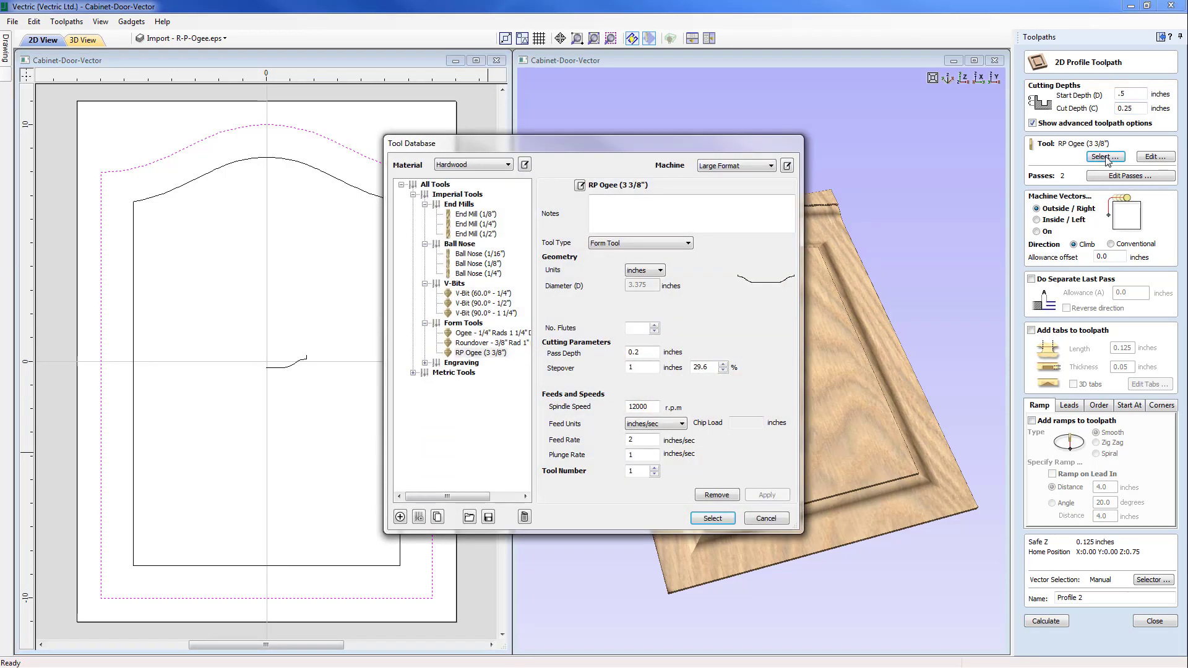
click(486, 226)
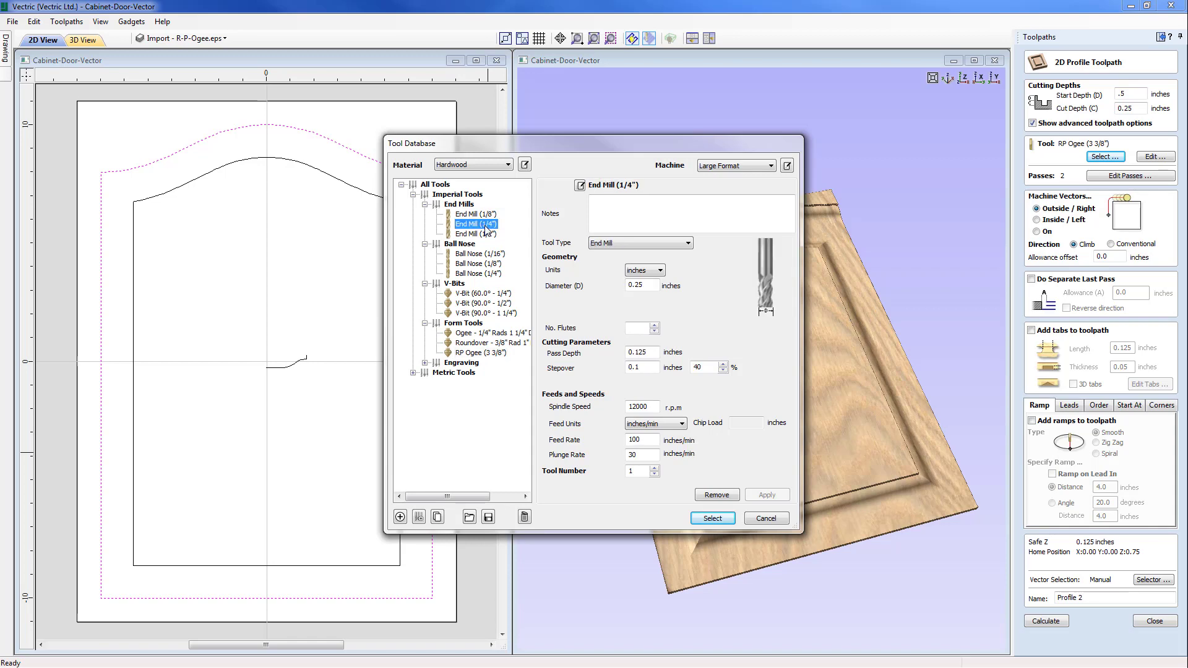
click(711, 518)
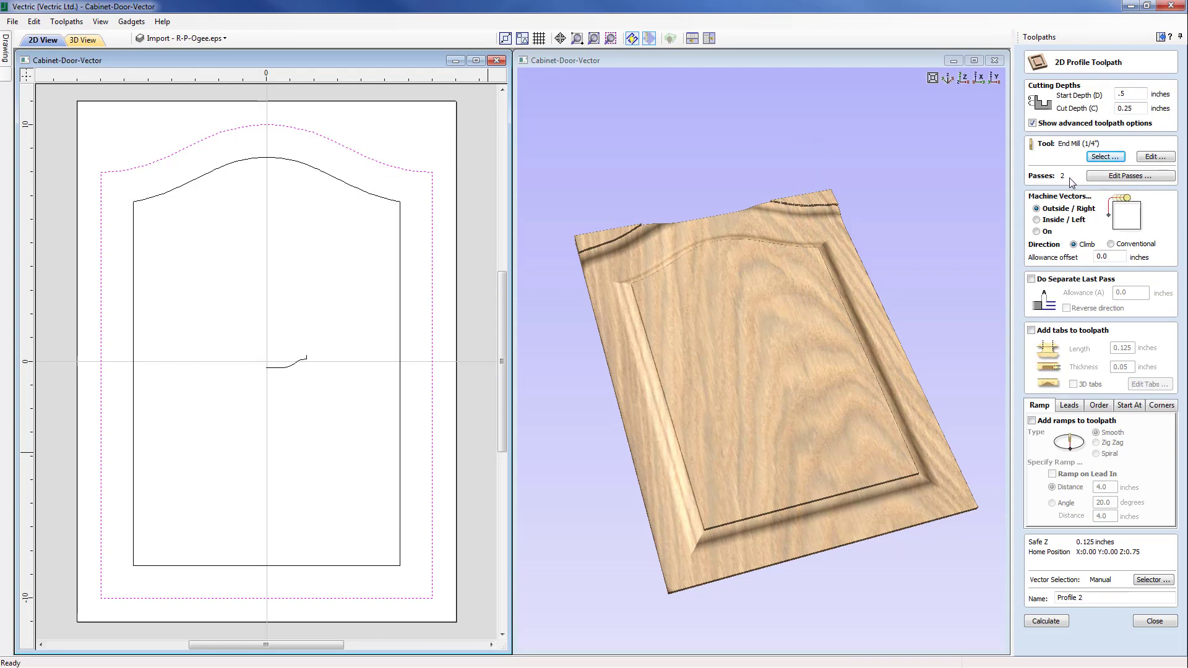
- Increase the 1/4" end mill's pass depth for this toolpath so that the cutout takes a single pass
click(1153, 156)
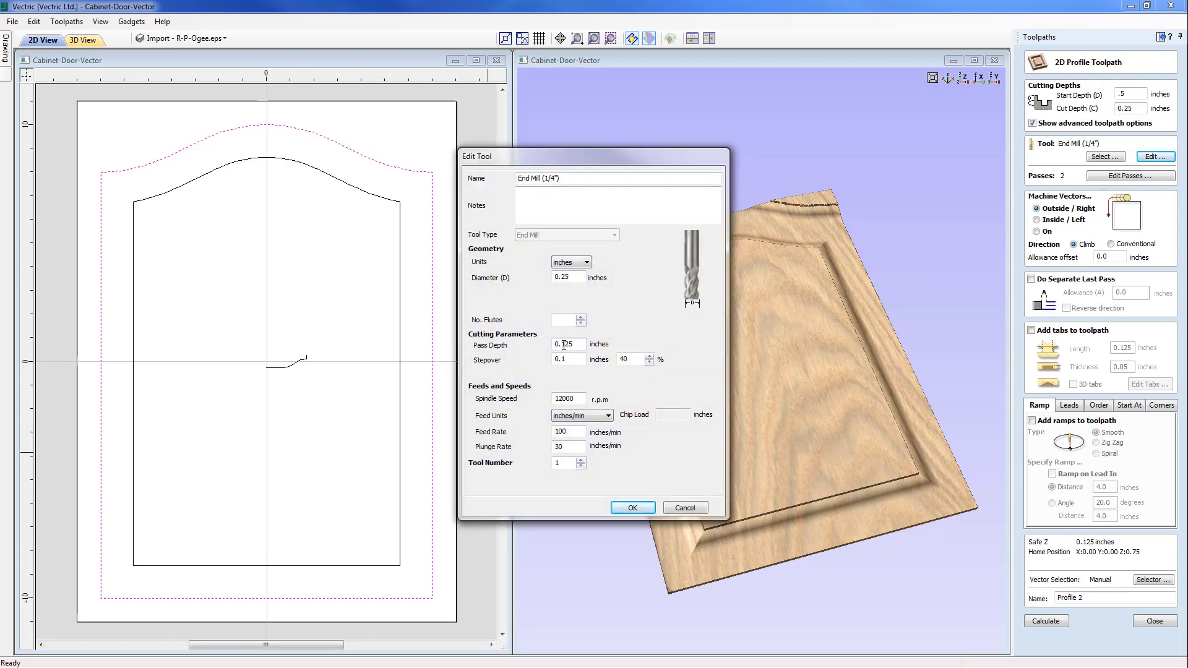
drag(562, 345, 577, 345)
text(2)
click(633, 507)
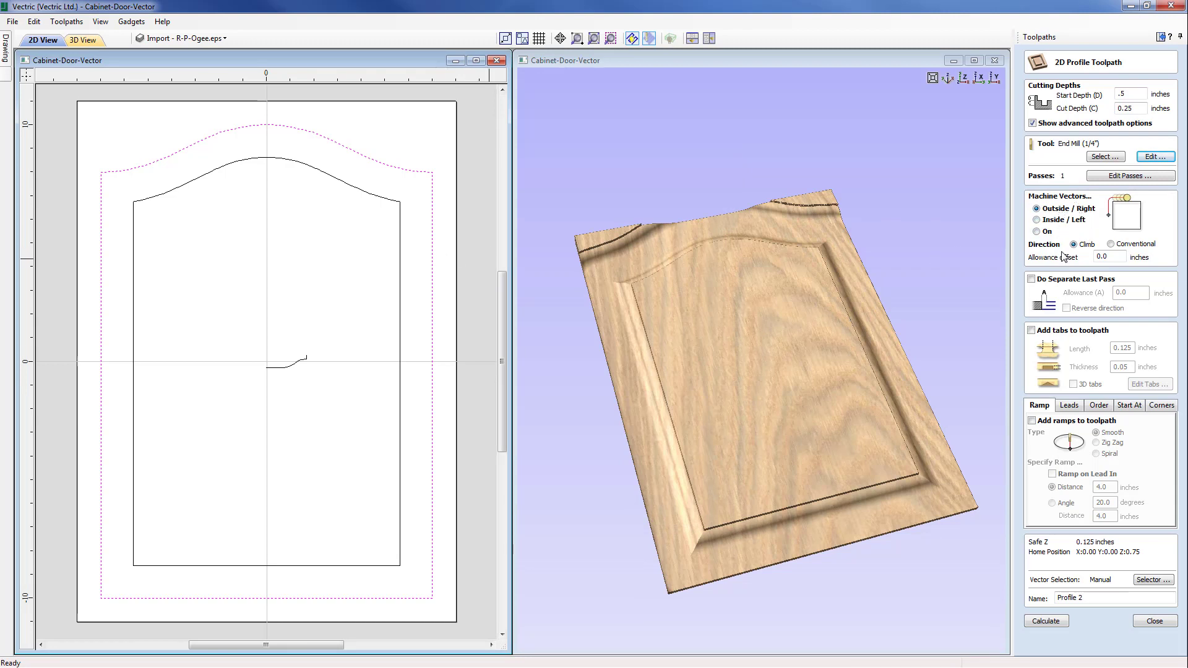
- Turn off sharp external corners, name the toolpath Cutout, and calculate it
click(1160, 408)
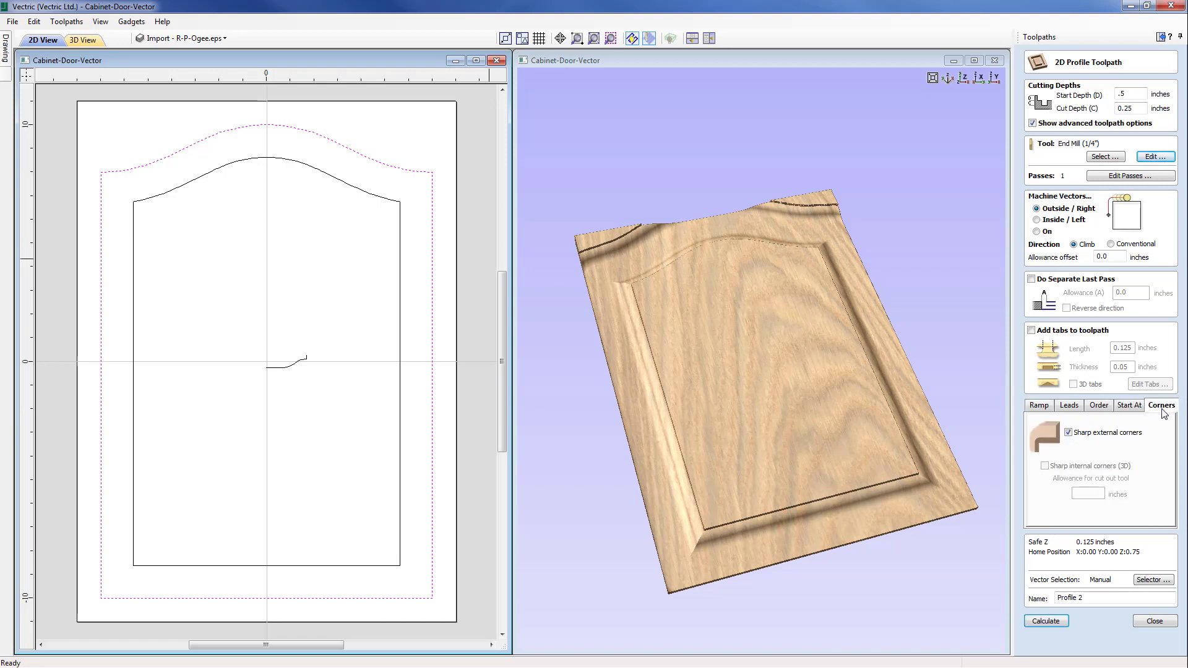
click(1068, 433)
click(1068, 433)
click(1062, 597)
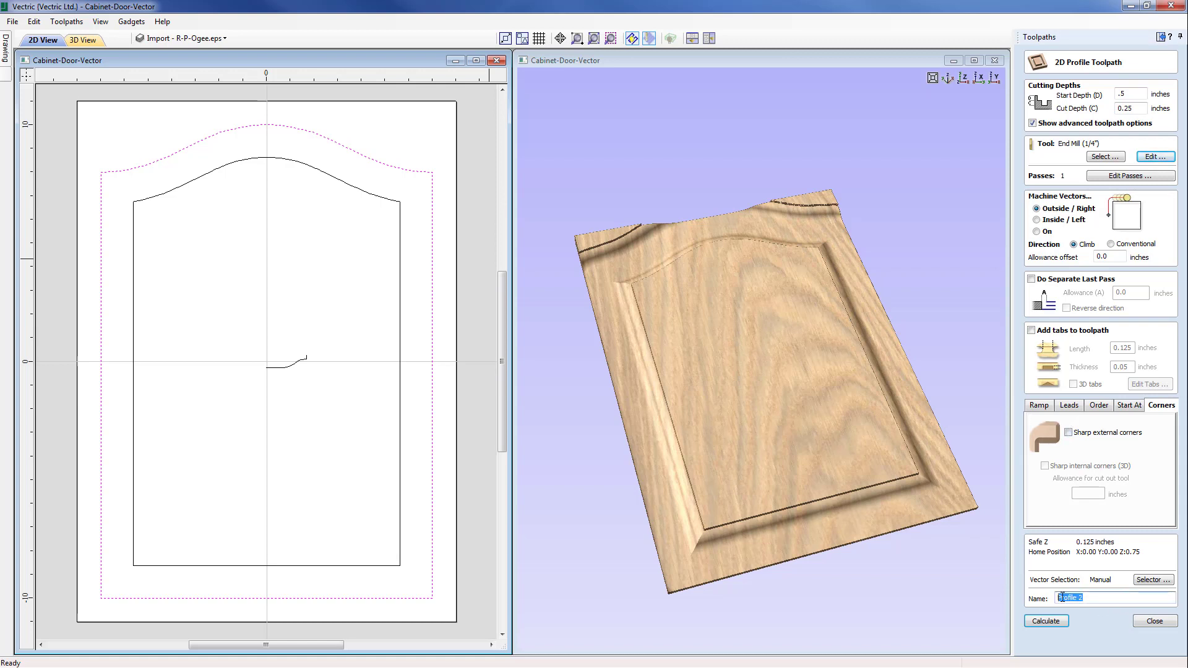
text(Cutout)
click(1040, 622)
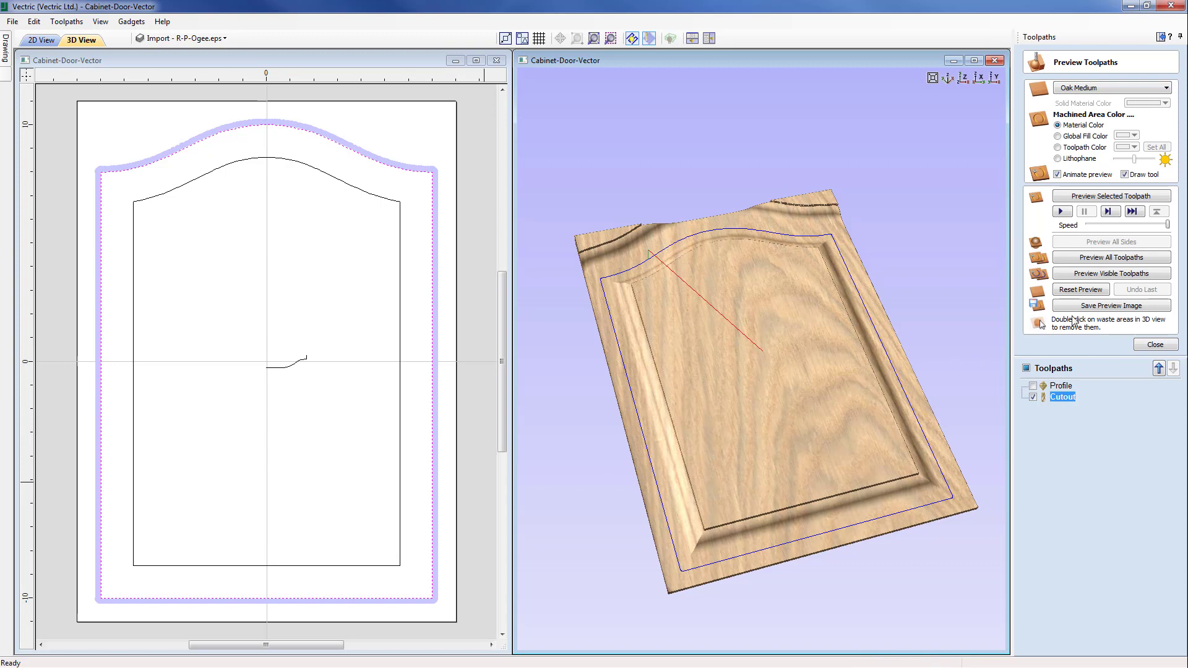
- Simulate the Cutout toolpath, remove the waste material around the door, and view the finished panel in a maximized 3D view
click(1061, 211)
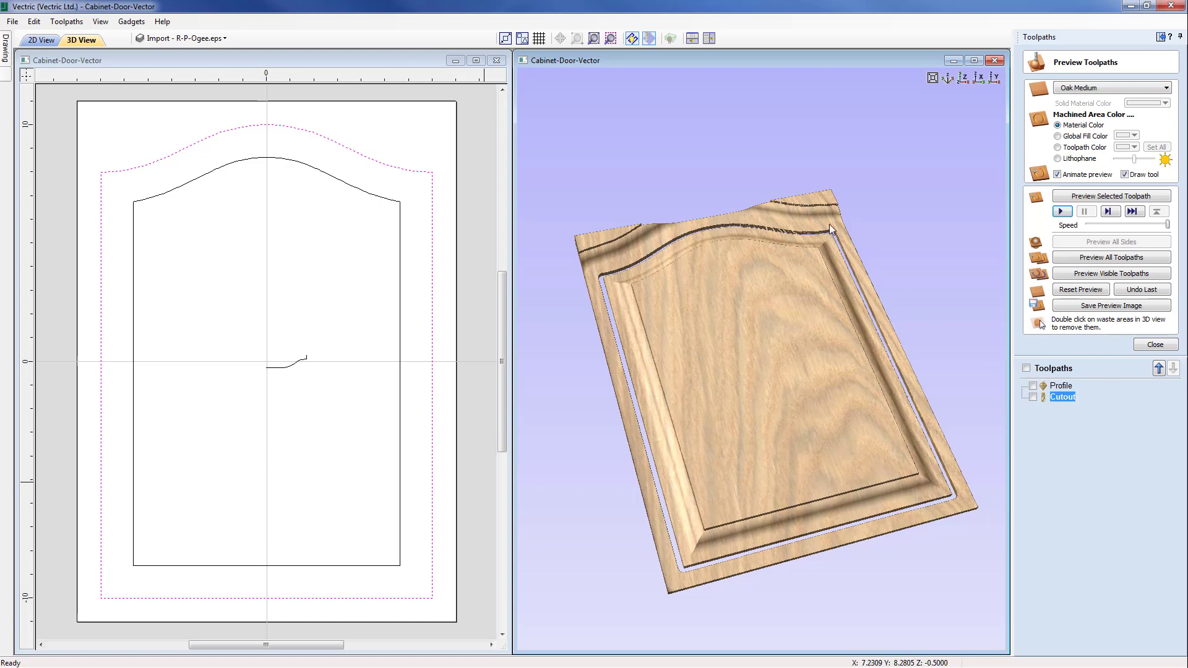
double_click(617, 248)
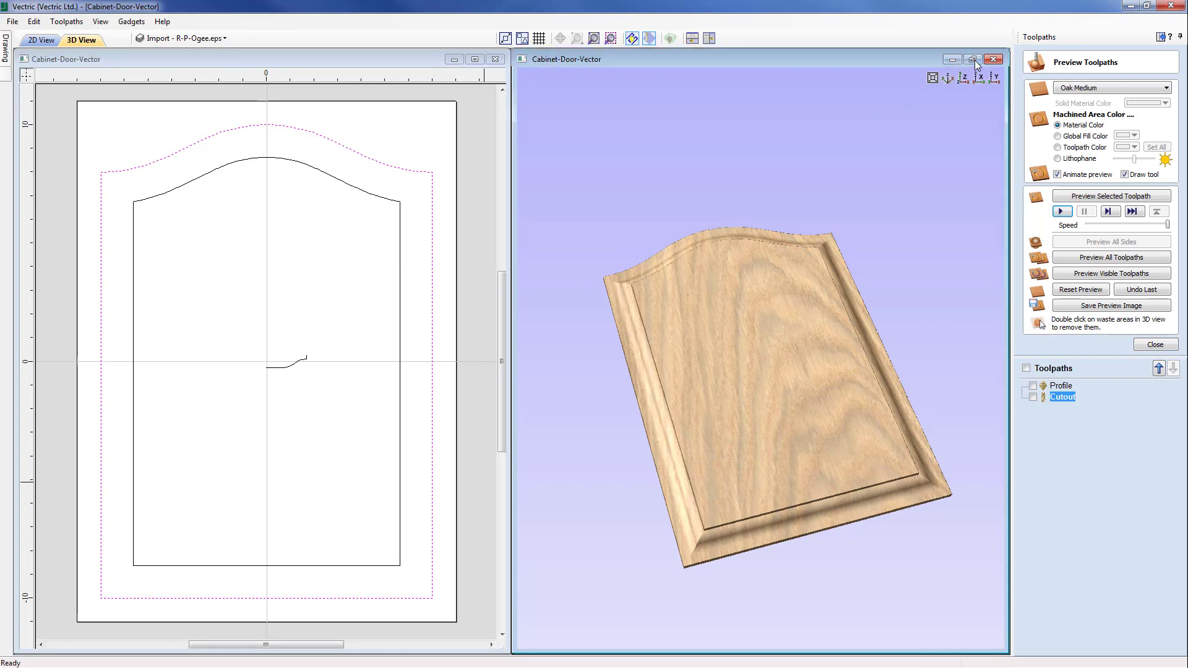
click(974, 61)
drag(566, 414, 513, 336)
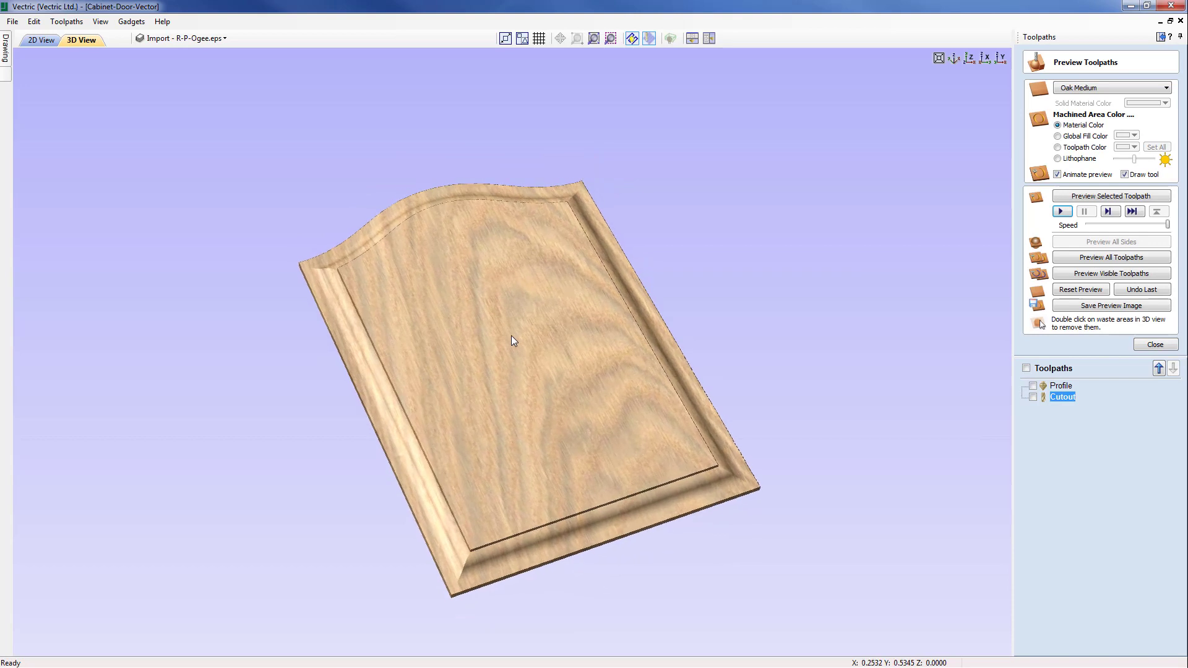